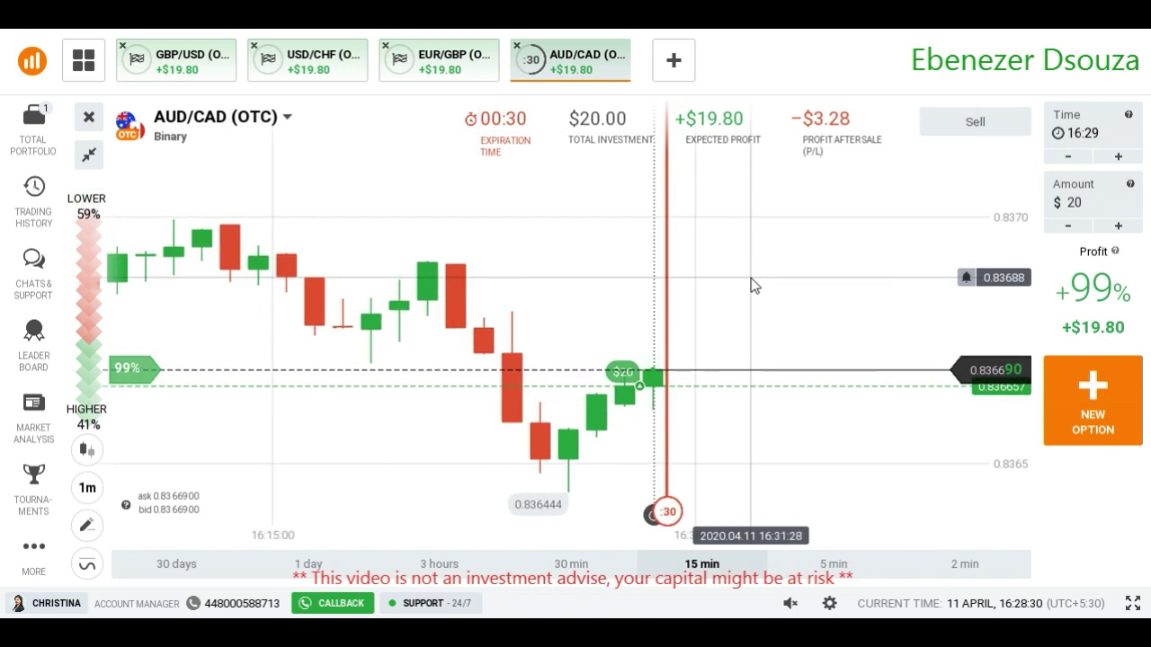
# Step: Zoom the AUD/CAD (OTC) chart to follow the running $20 trade
pyautogui.scroll(1, 751, 279)
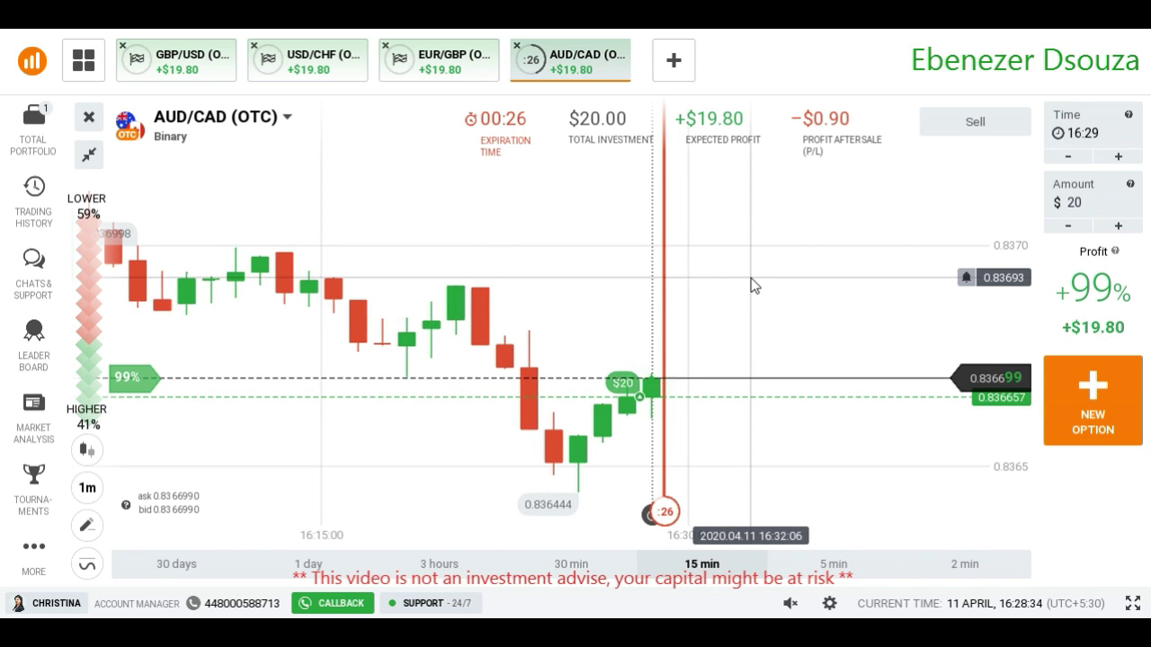
# Step: Add NZD/USD (OTC) from the binary options list as a new chart
pyautogui.click(674, 60)
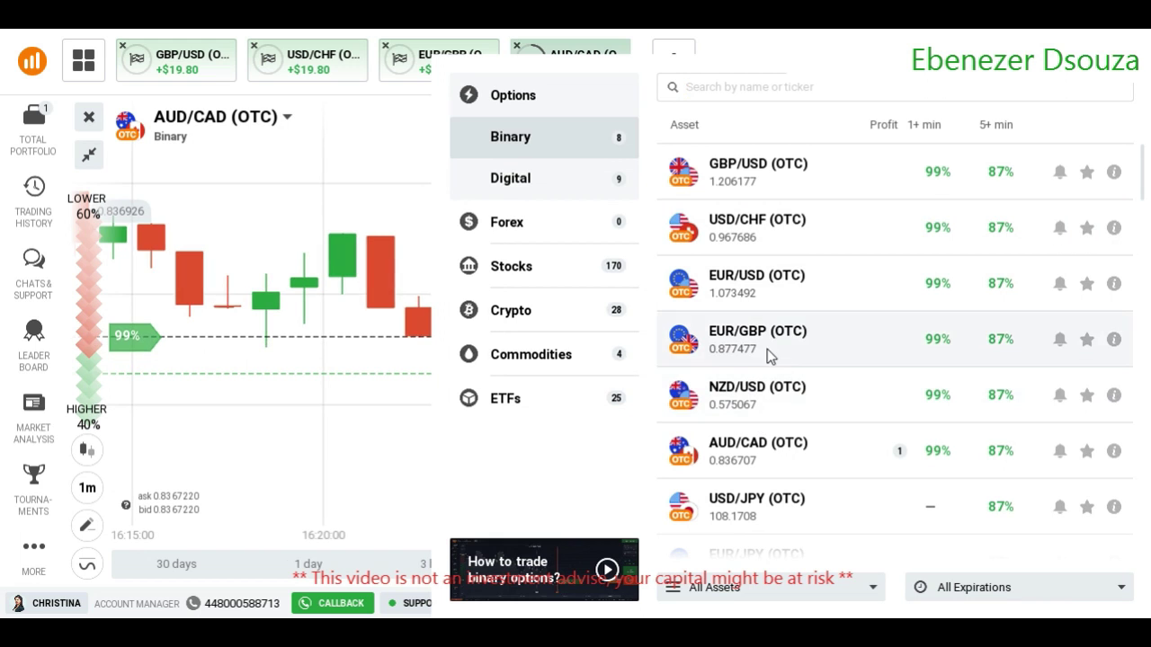
pyautogui.moveTo(785, 346)
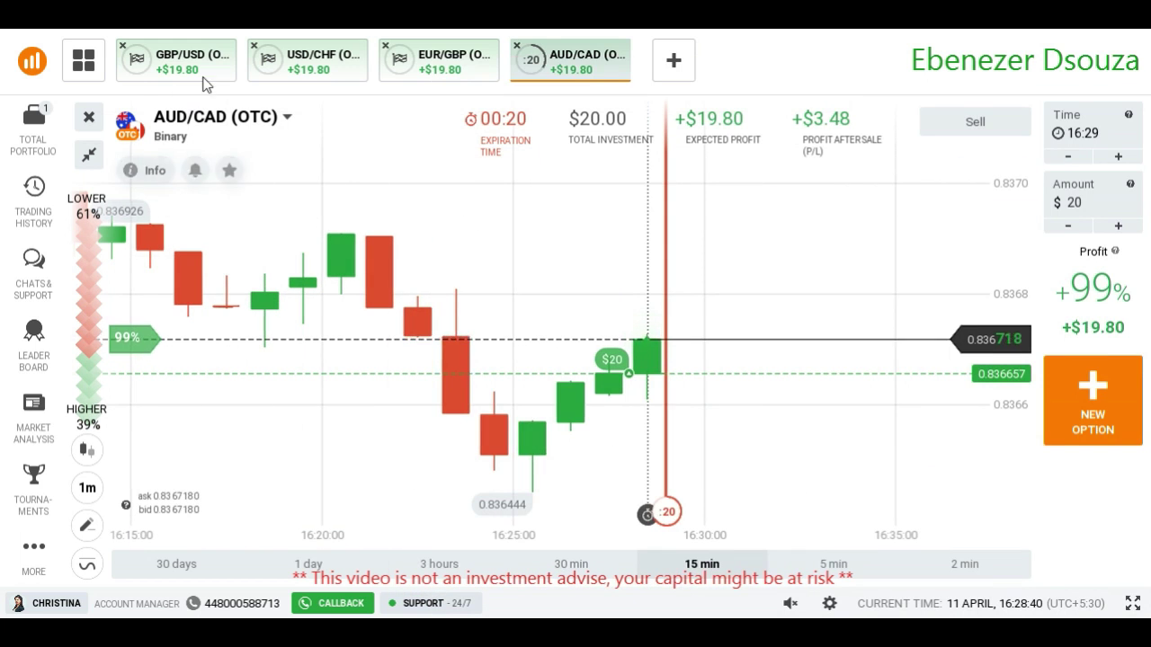
pyautogui.click(676, 63)
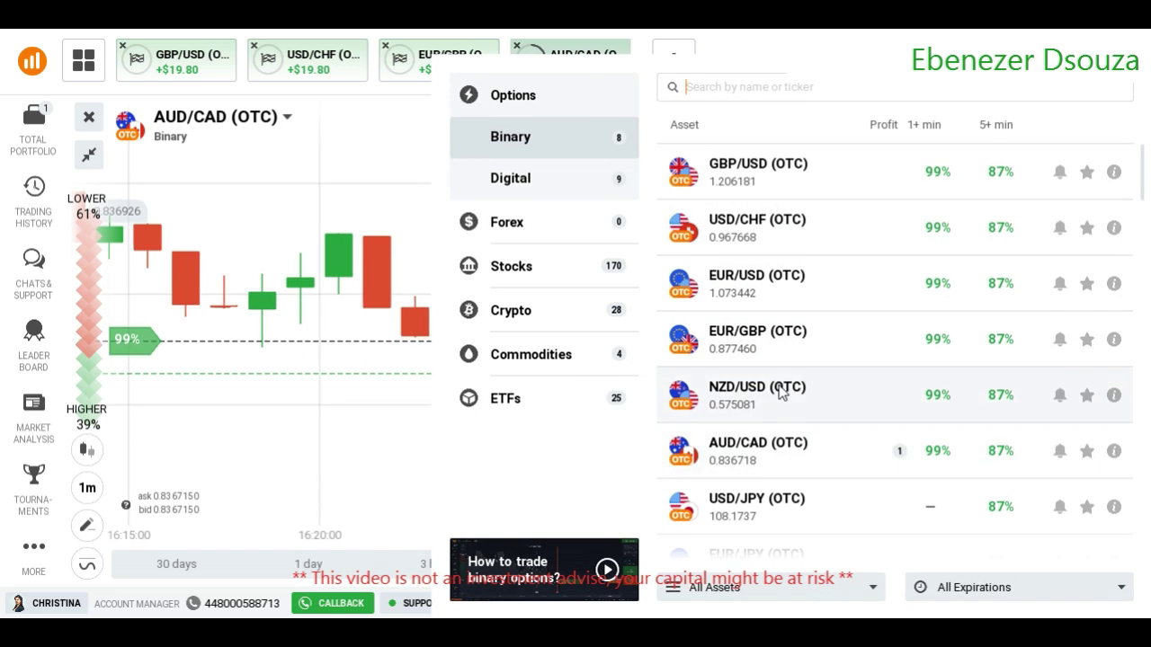
pyautogui.click(765, 410)
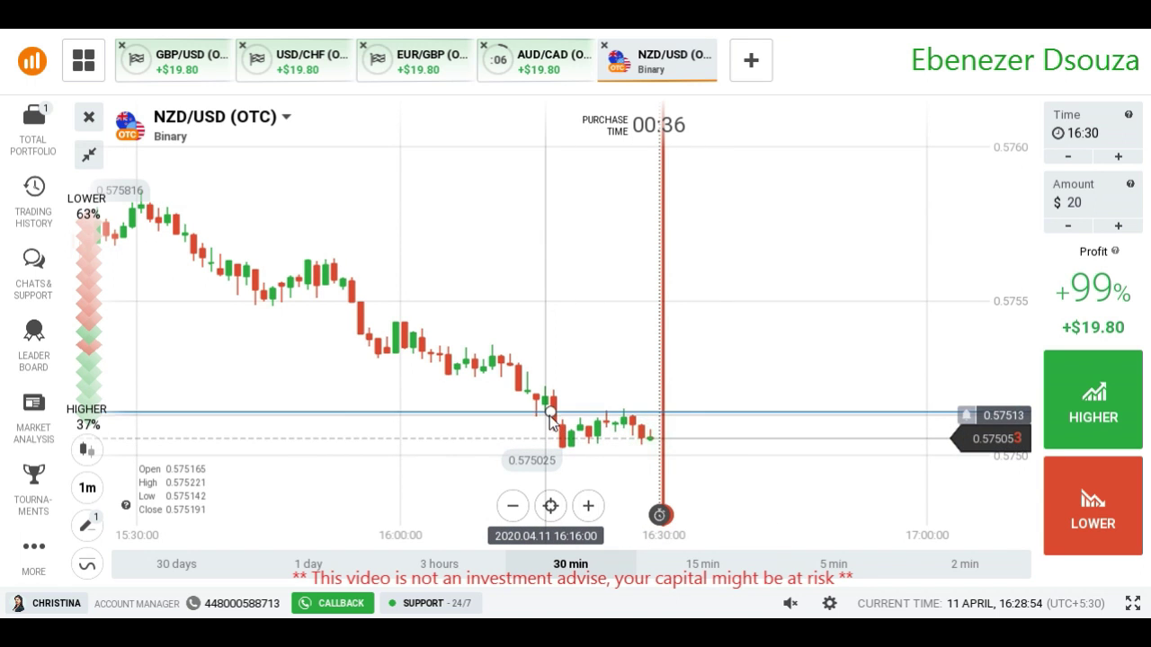
# Step: Lower the blue horizontal line and dismiss the AUD/CAD trade result notice
pyautogui.moveTo(551, 421); pyautogui.dragTo(581, 452)
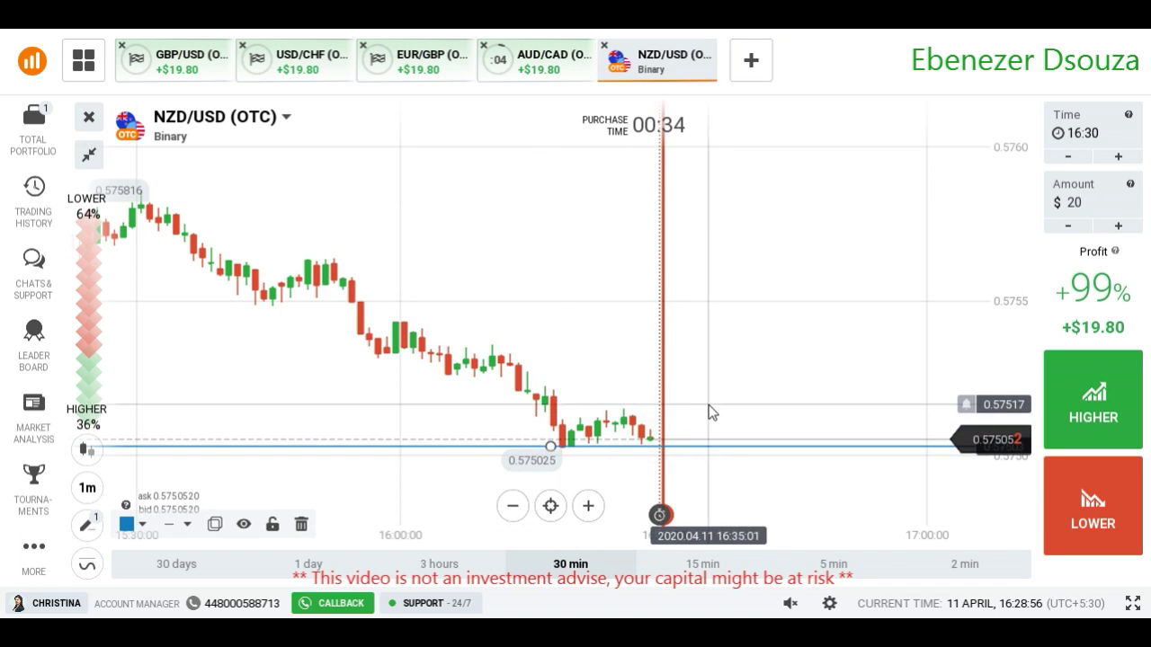
pyautogui.scroll(5, 696, 406)
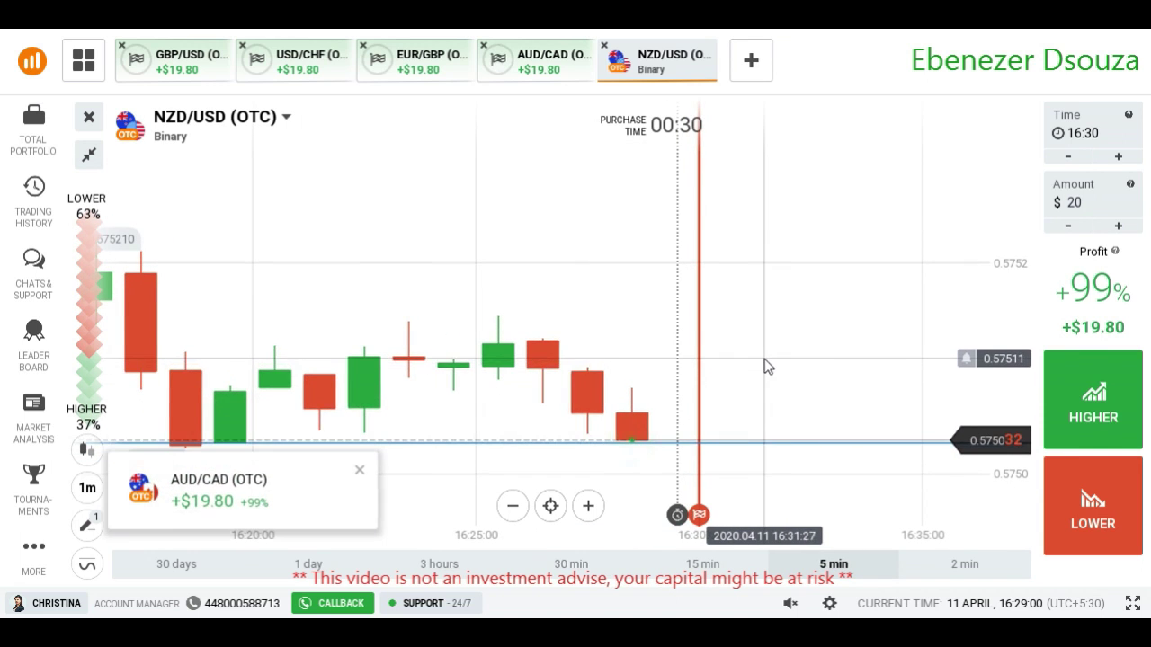
pyautogui.click(358, 471)
pyautogui.scroll(-3, 748, 360)
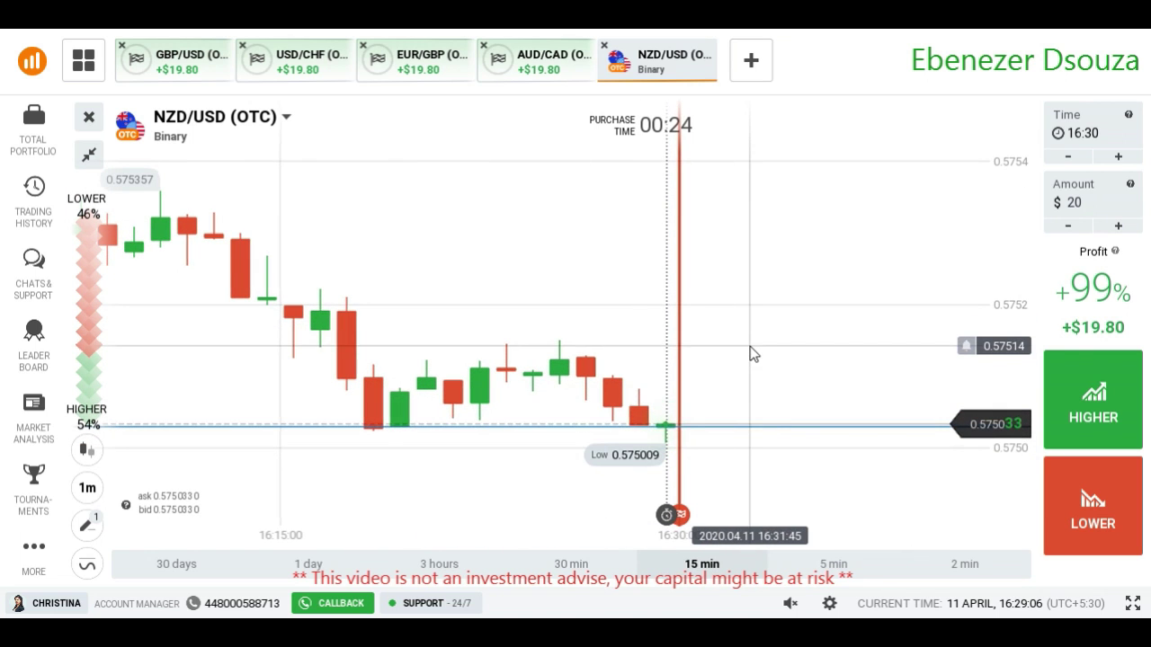
pyautogui.scroll(3, 770, 358)
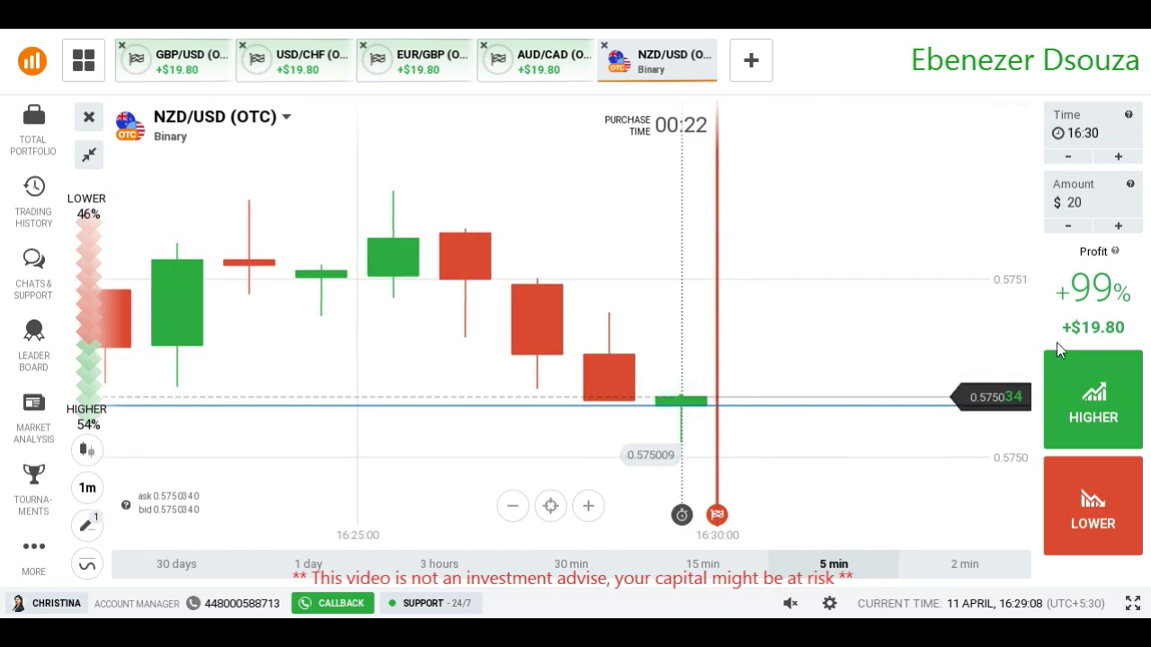
# Step: Bet $20 that NZD/USD (OTC) will rise, zooming the chart to follow it
pyautogui.click(1083, 402)
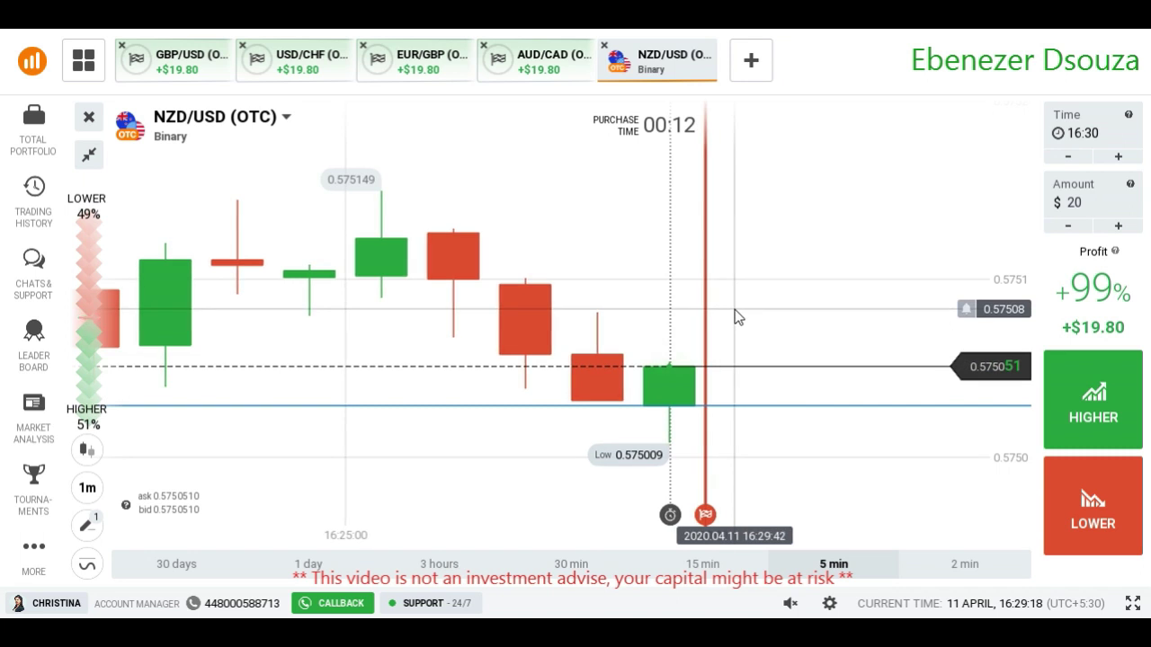
pyautogui.scroll(-2, 735, 309)
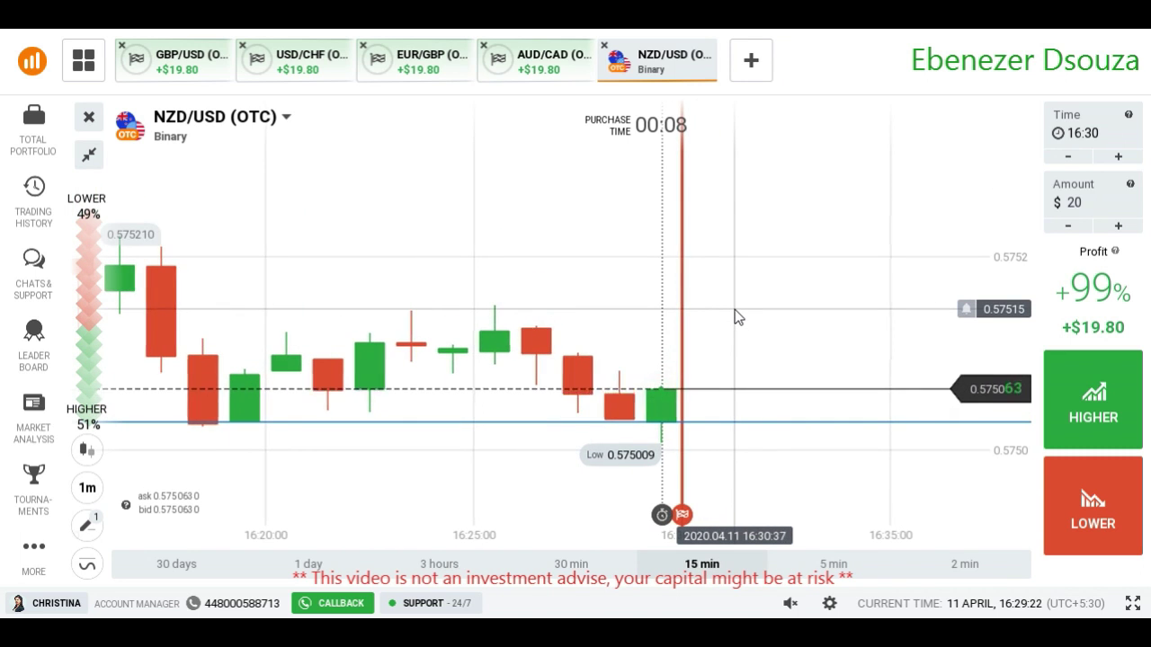
pyautogui.scroll(-2, 734, 309)
pyautogui.scroll(-2, 734, 310)
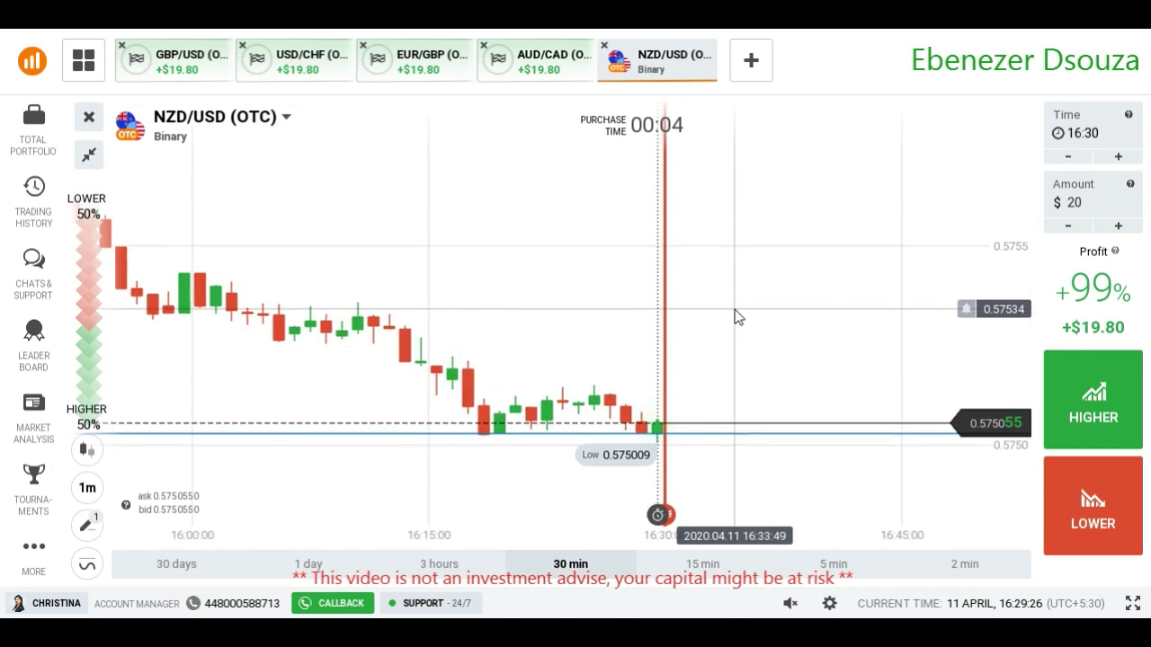
pyautogui.scroll(2, 504, 434)
pyautogui.scroll(-5, 705, 329)
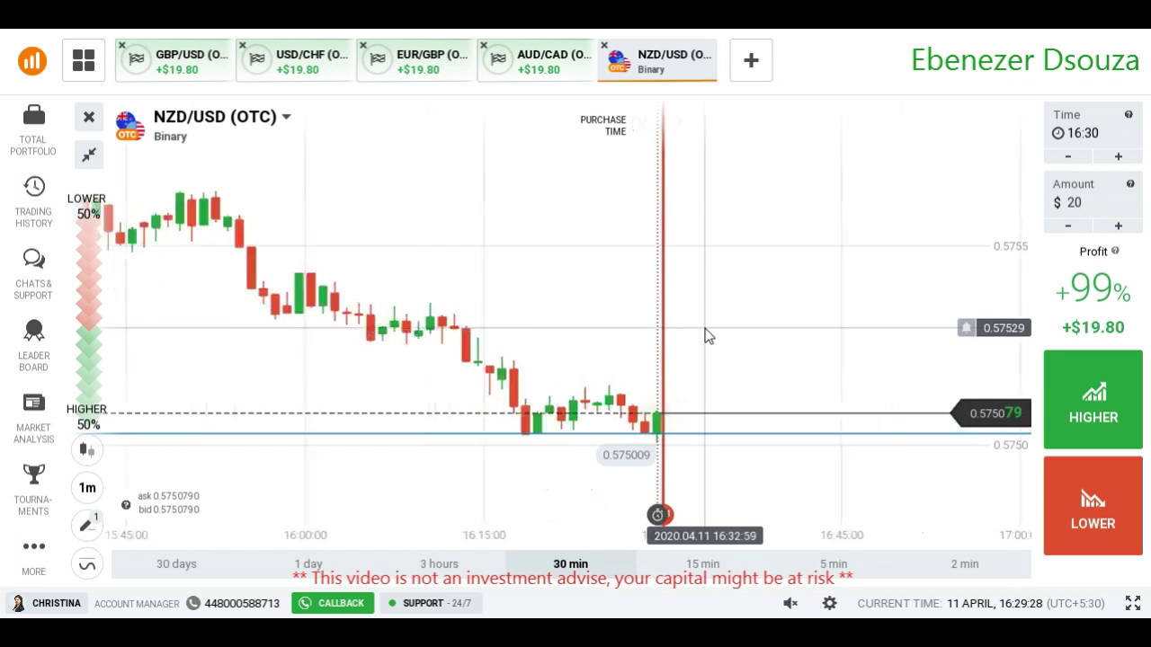
pyautogui.scroll(-3, 791, 291)
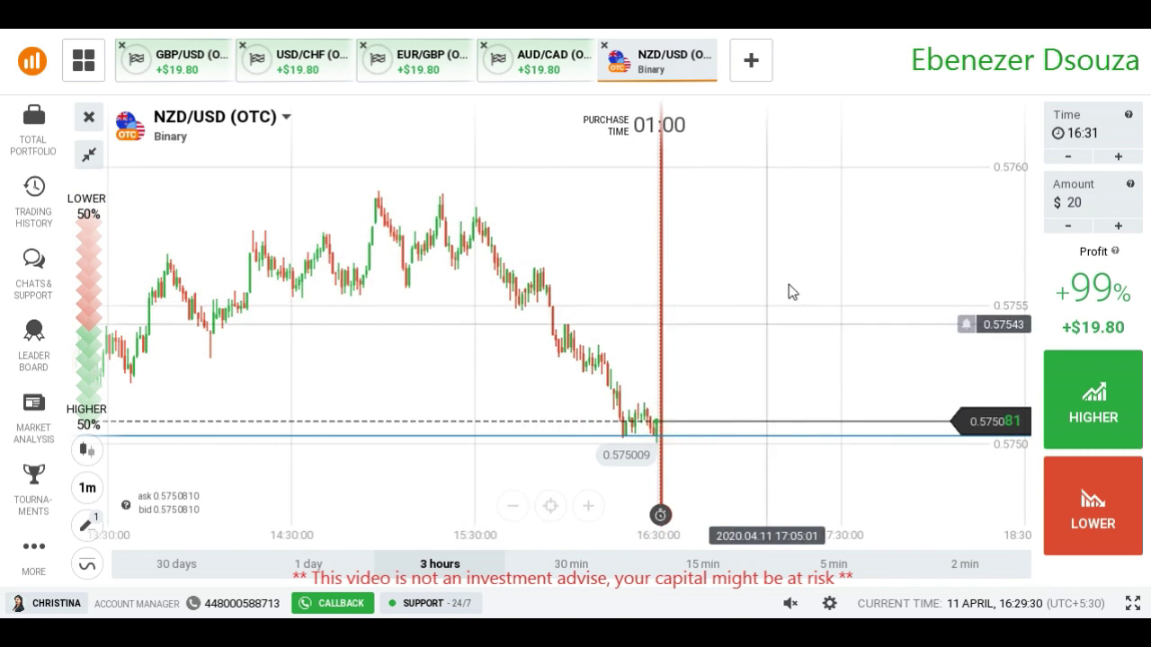
pyautogui.scroll(5, 729, 372)
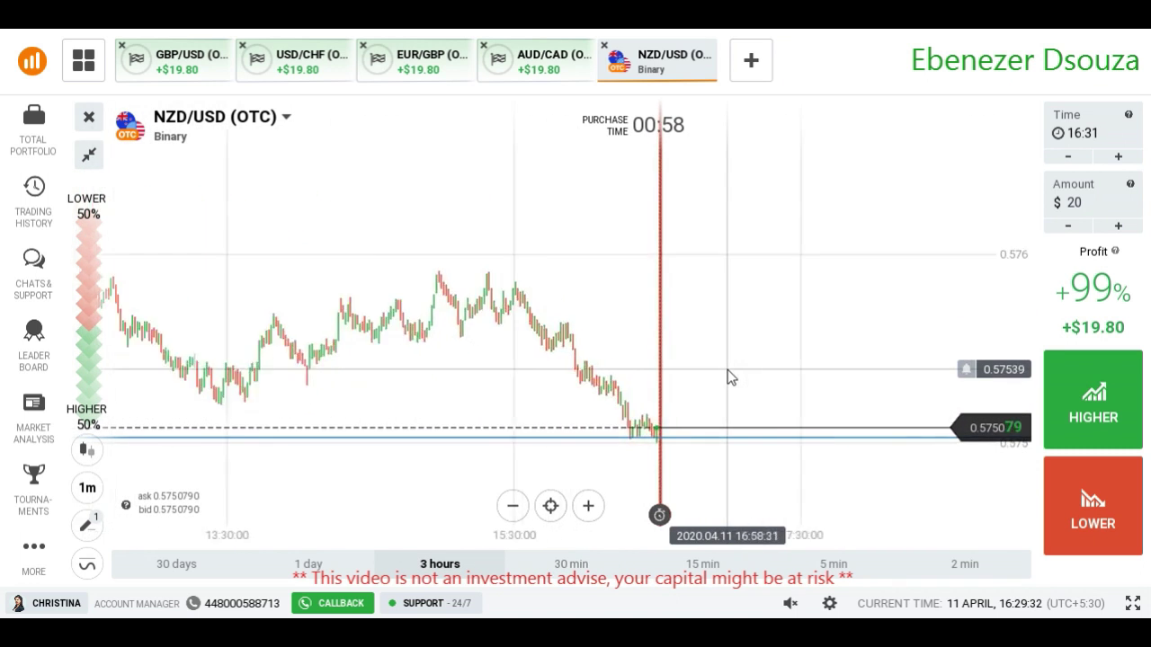
pyautogui.scroll(3, 728, 369)
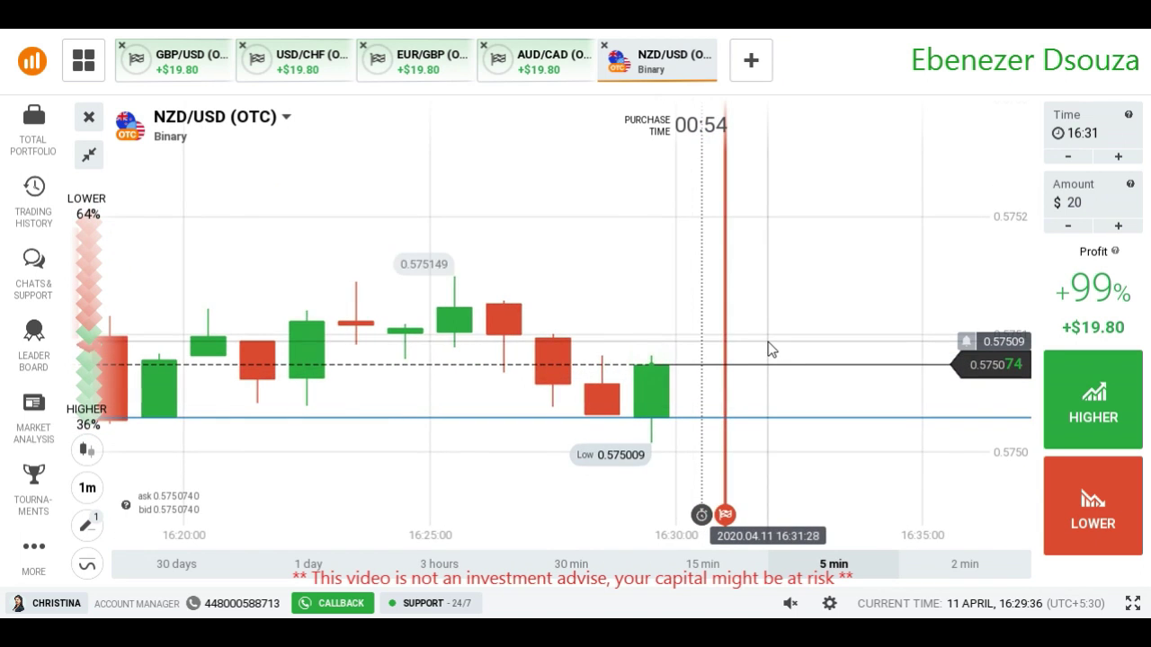
# Step: Raise the blue price line on NZD/USD to the current price level
pyautogui.scroll(-2, 768, 350)
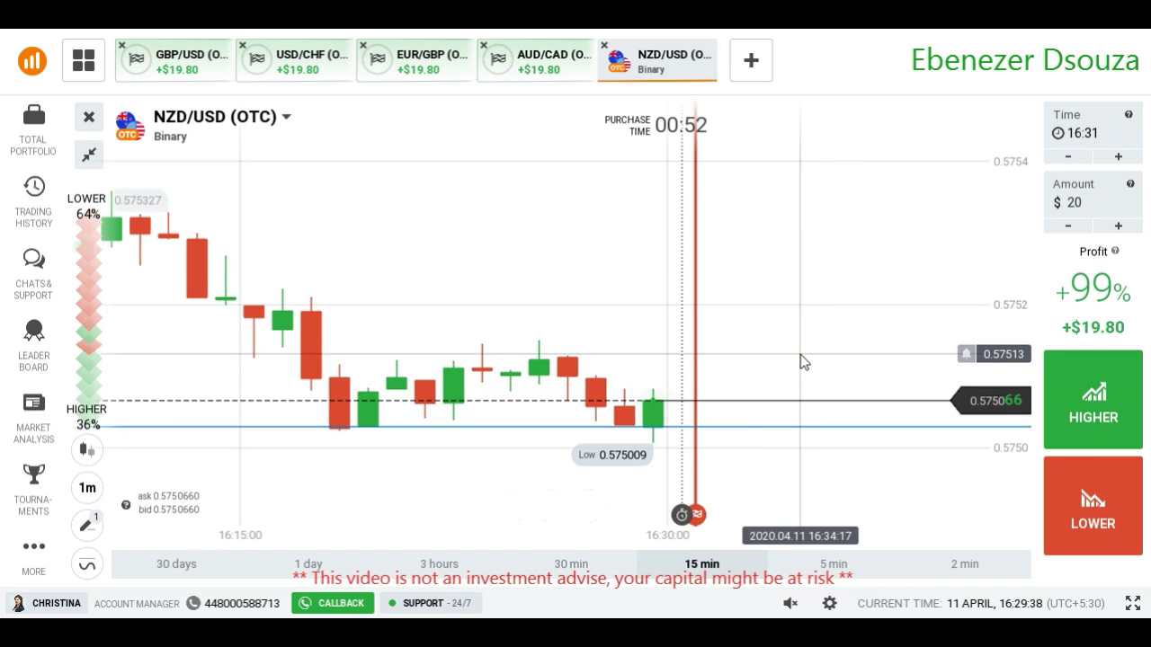
pyautogui.scroll(-1, 800, 355)
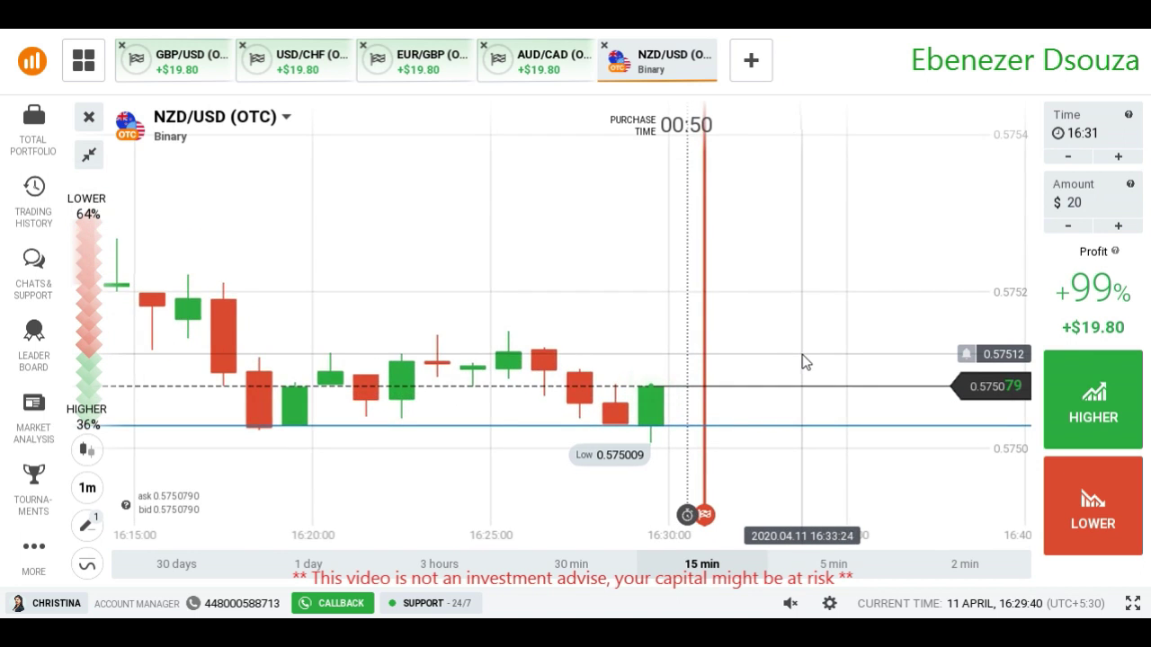
pyautogui.scroll(2, 802, 354)
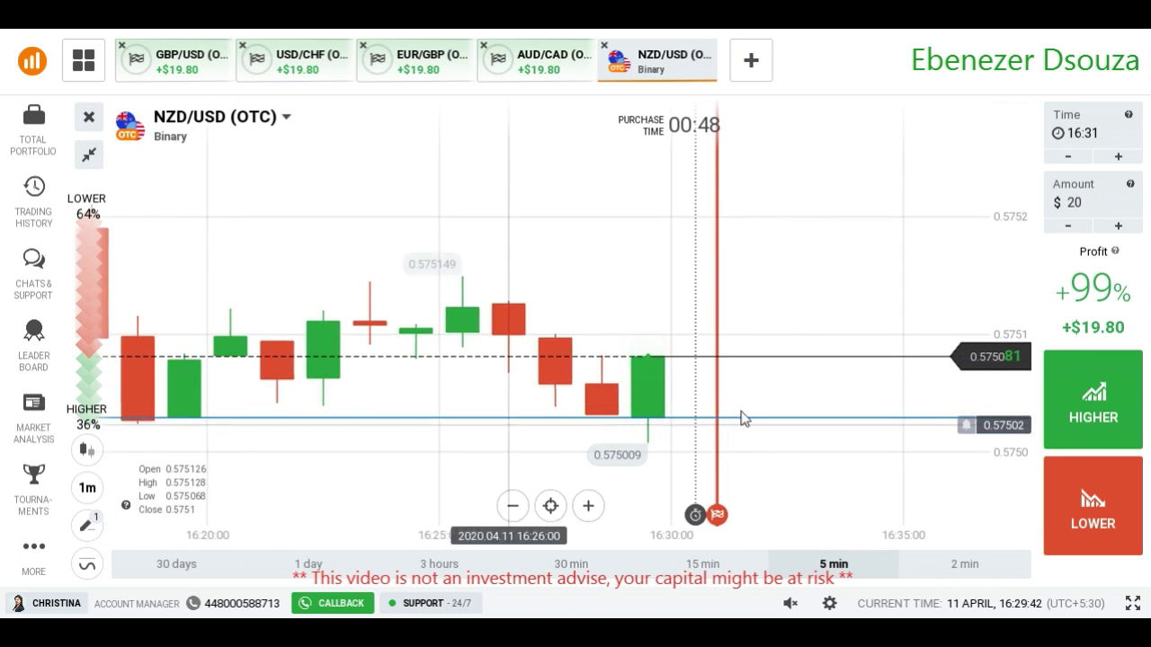
pyautogui.scroll(3, 800, 365)
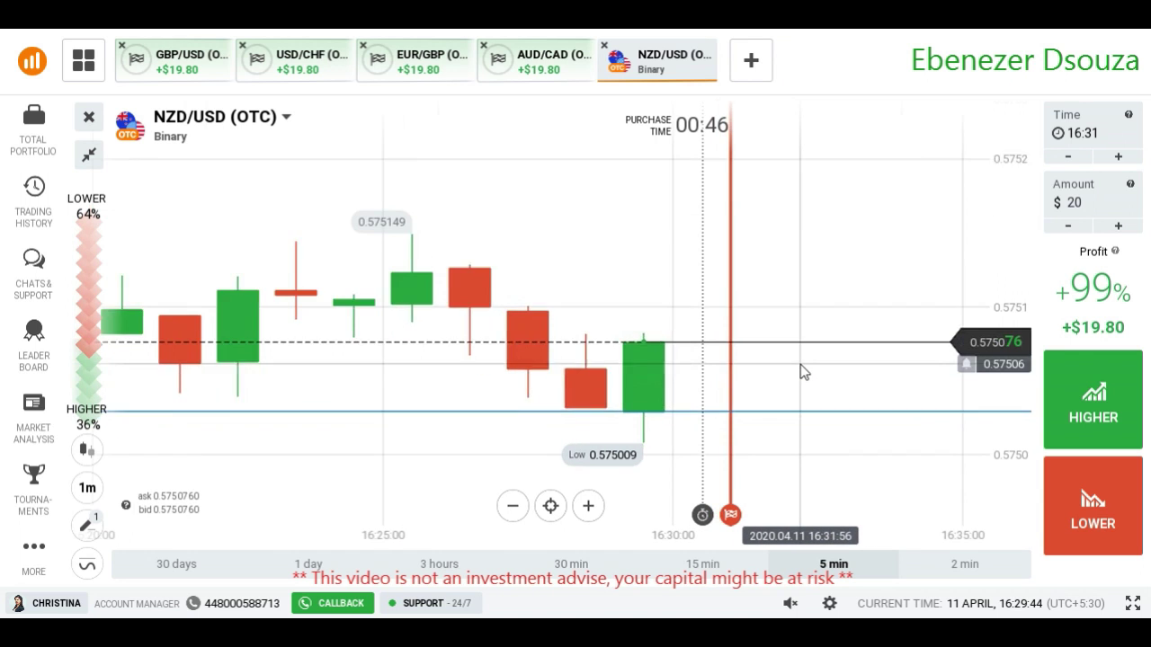
pyautogui.scroll(-1, 800, 366)
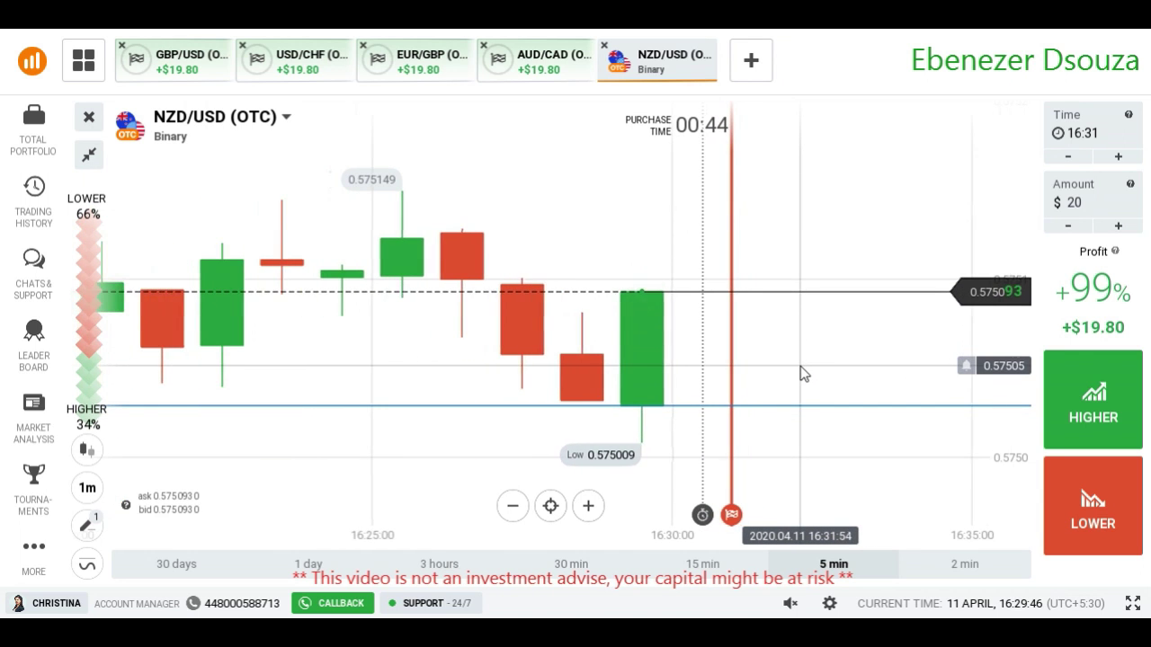
pyautogui.scroll(-2, 807, 341)
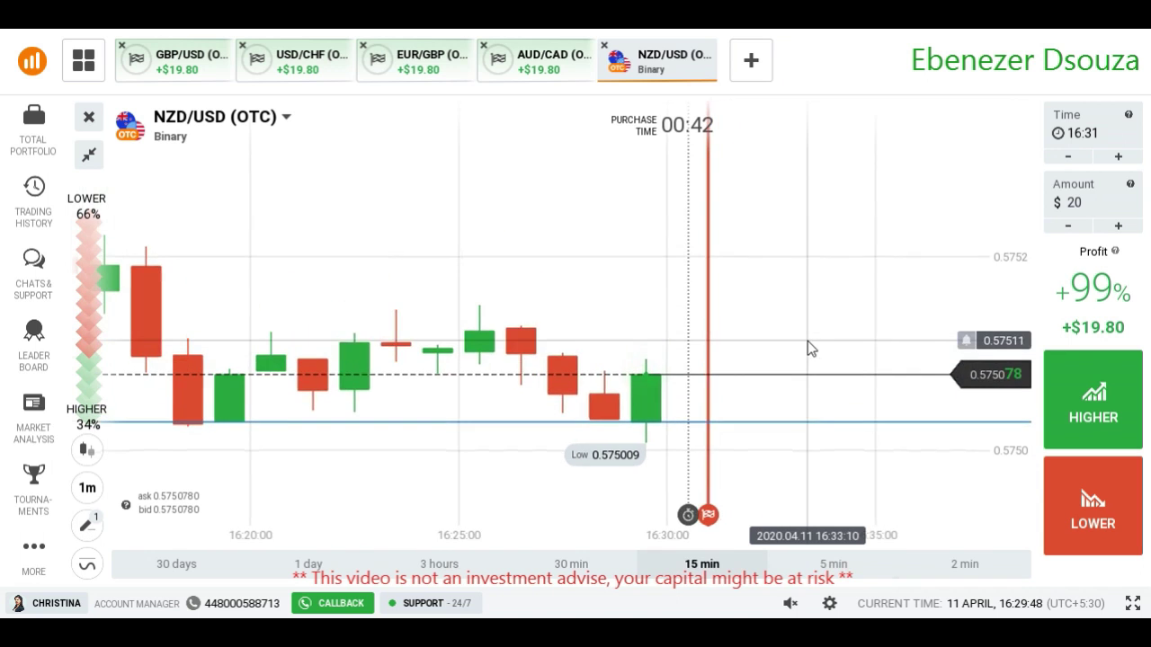
pyautogui.moveTo(552, 419); pyautogui.dragTo(584, 394)
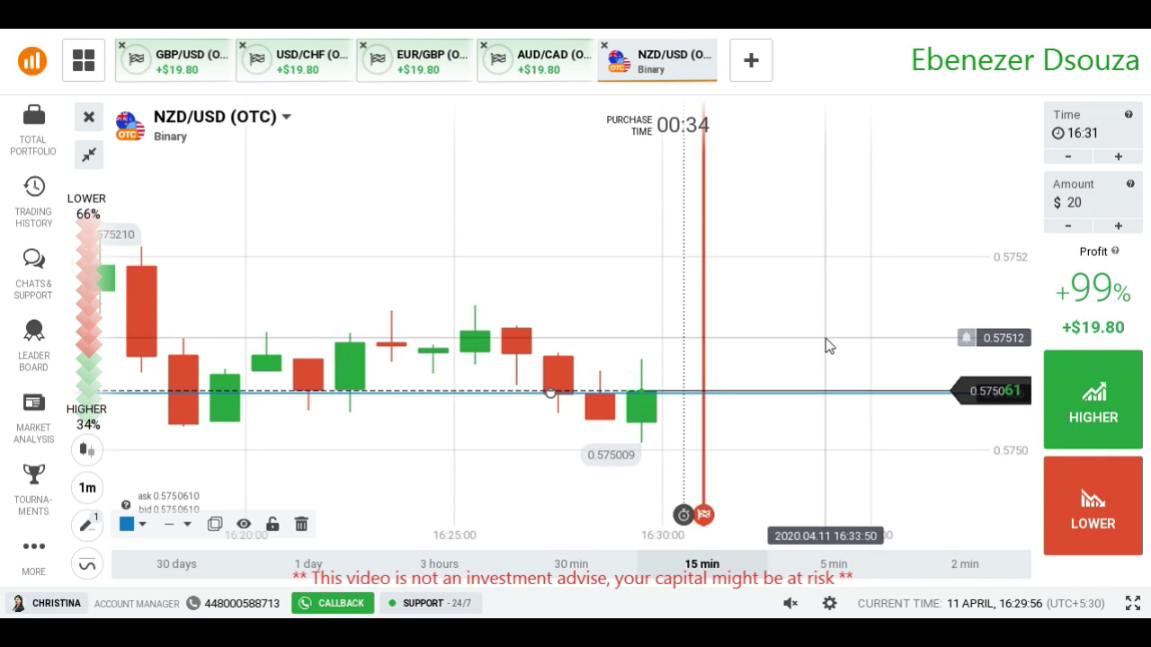
pyautogui.scroll(2, 825, 339)
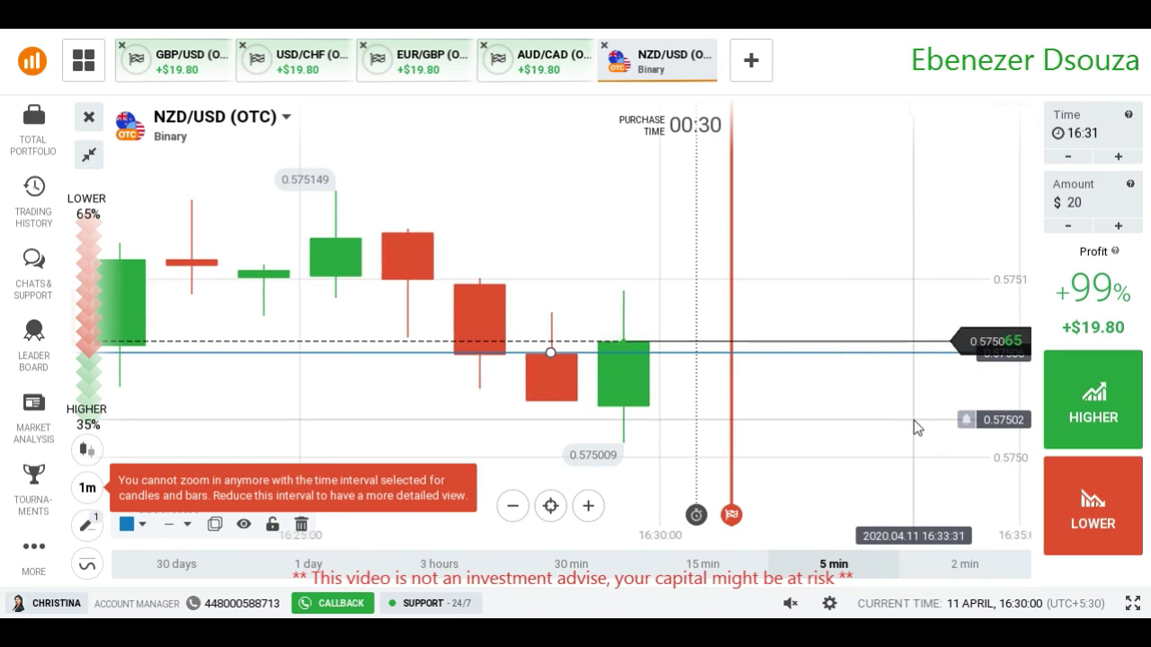
# Step: Buy a $20 Higher option on NZD/USD and watch it settle at +$19.80
pyautogui.click(1065, 481)
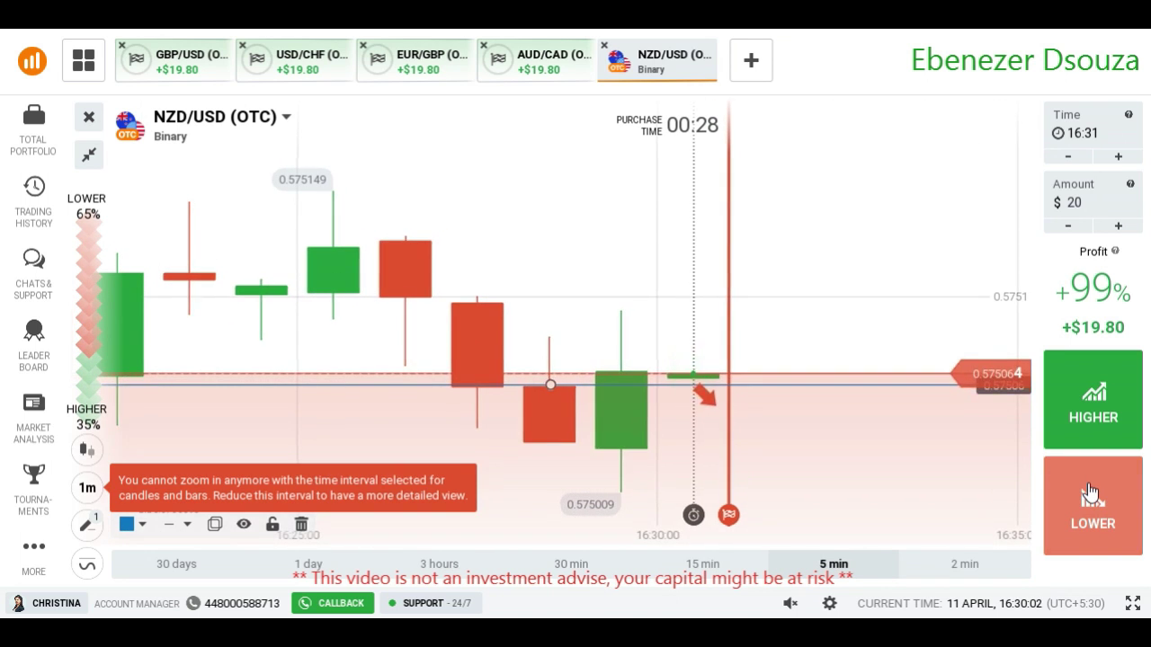
pyautogui.click(1096, 428)
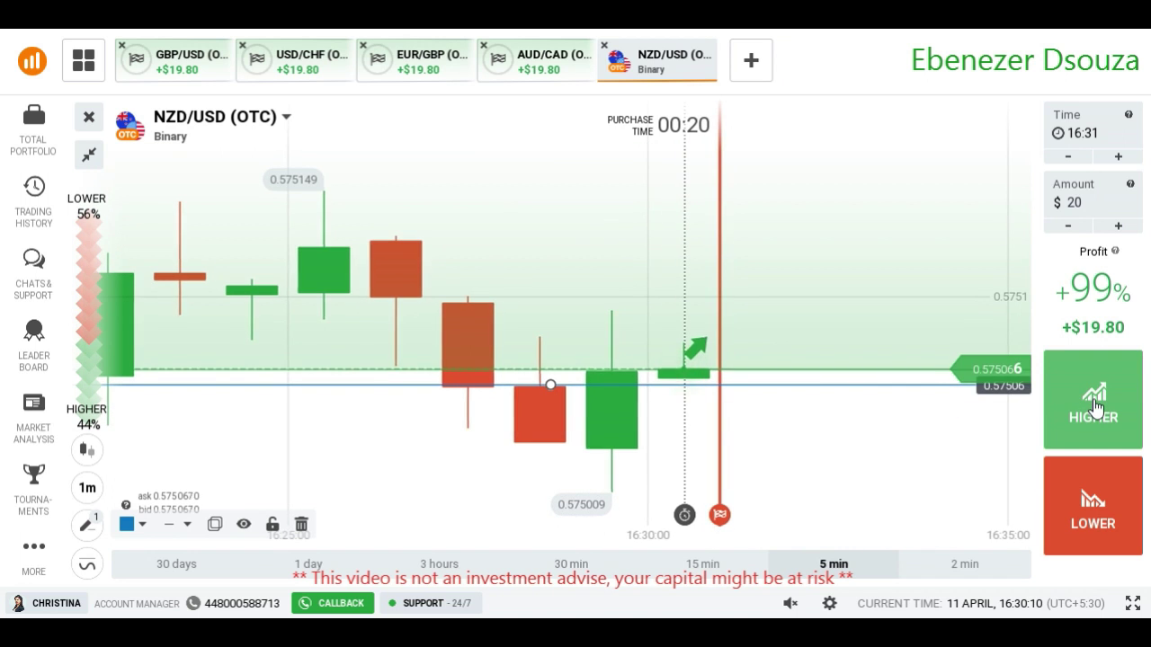
pyautogui.click(1095, 408)
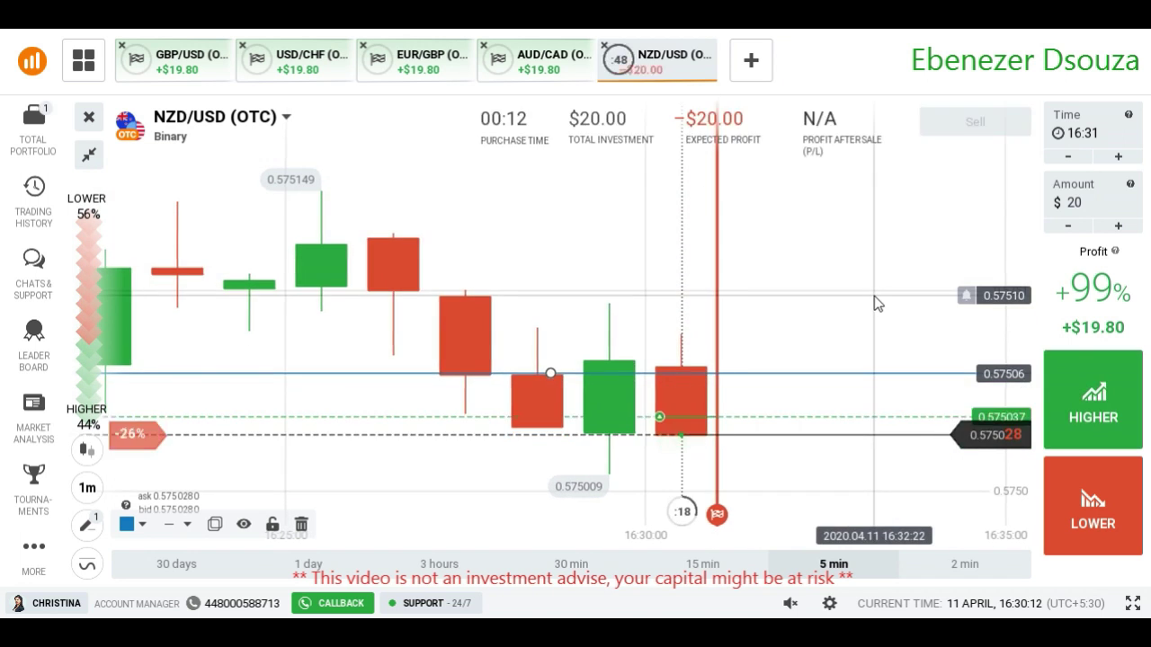
pyautogui.scroll(-5, 828, 257)
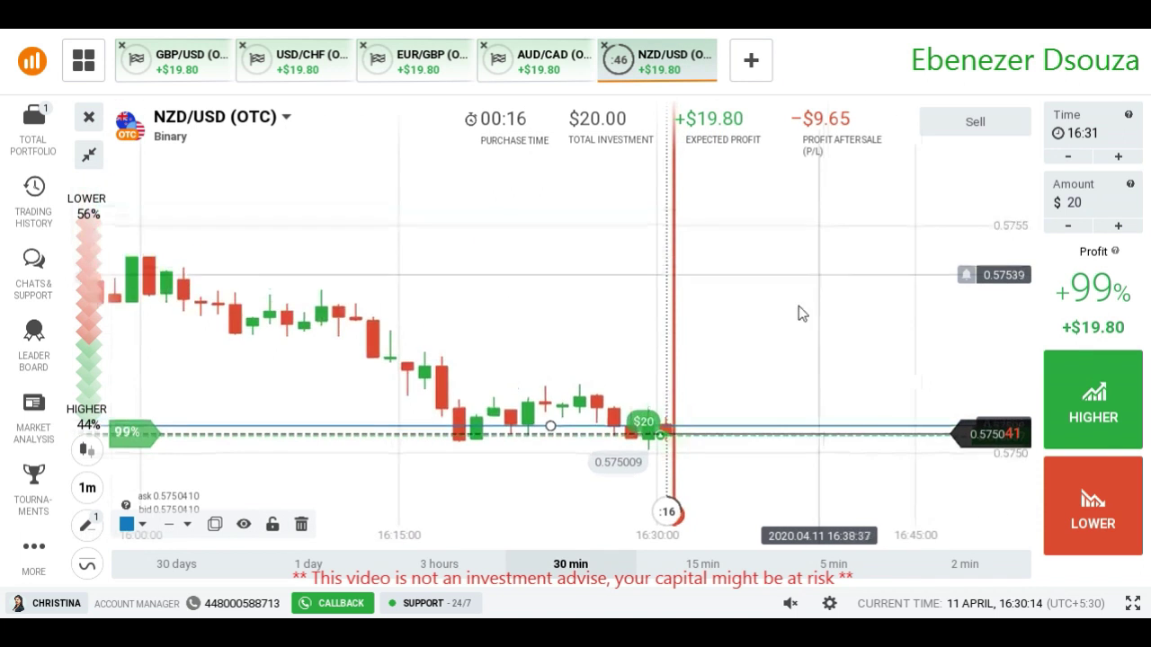
pyautogui.scroll(5, 798, 311)
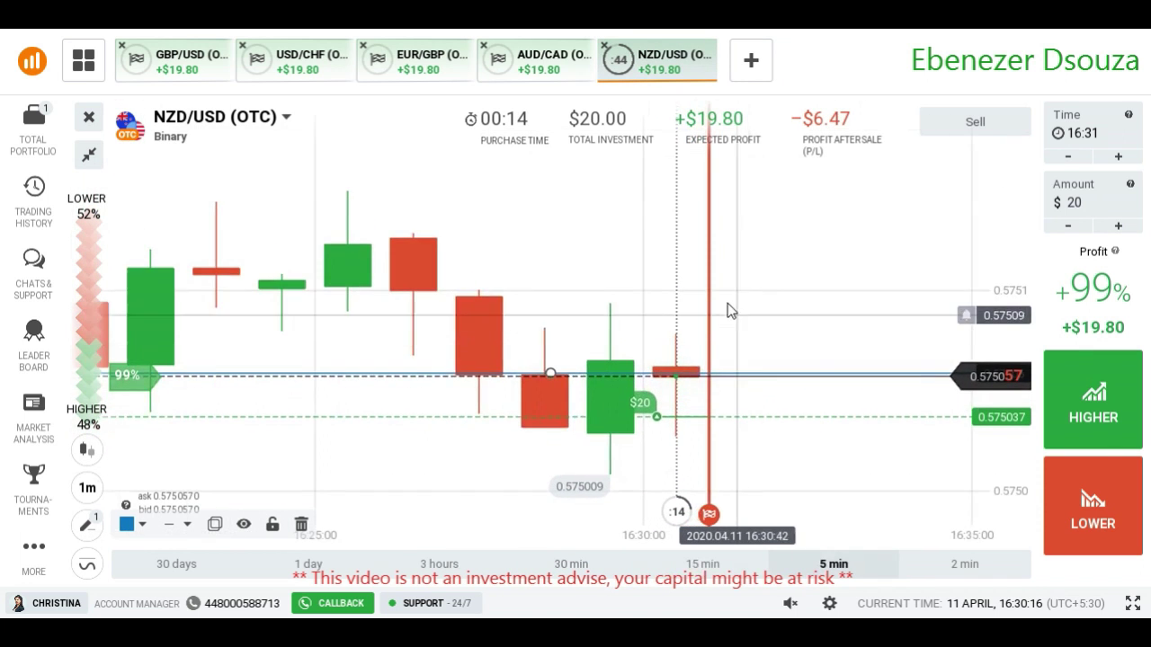
pyautogui.scroll(-2, 751, 286)
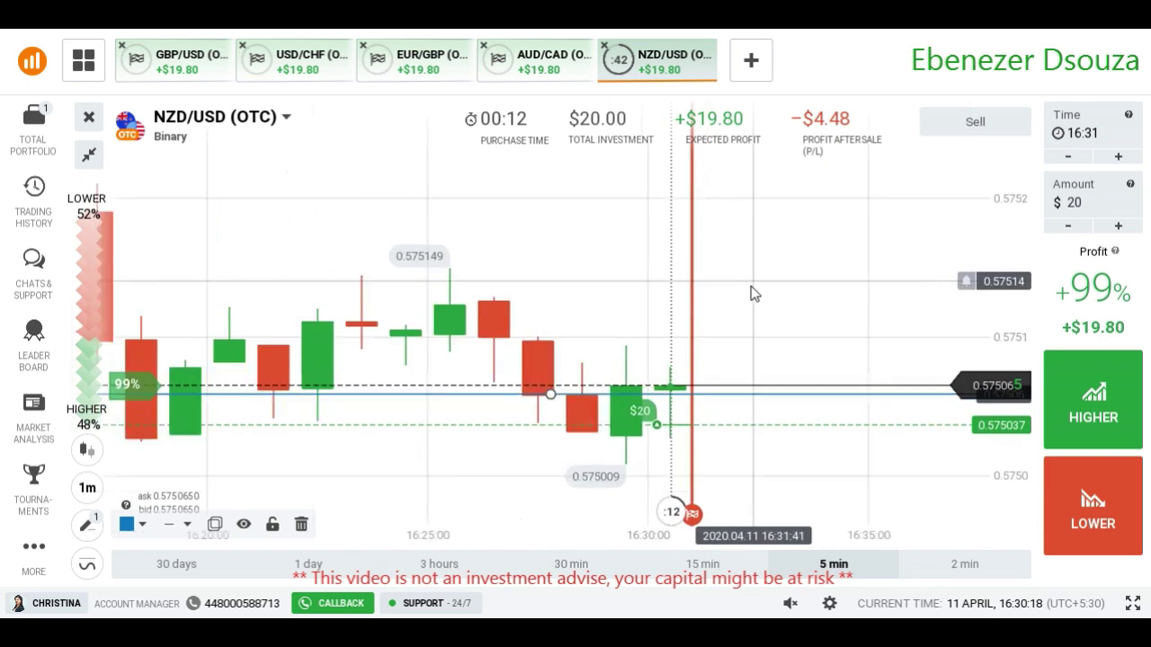
pyautogui.scroll(-1, 751, 286)
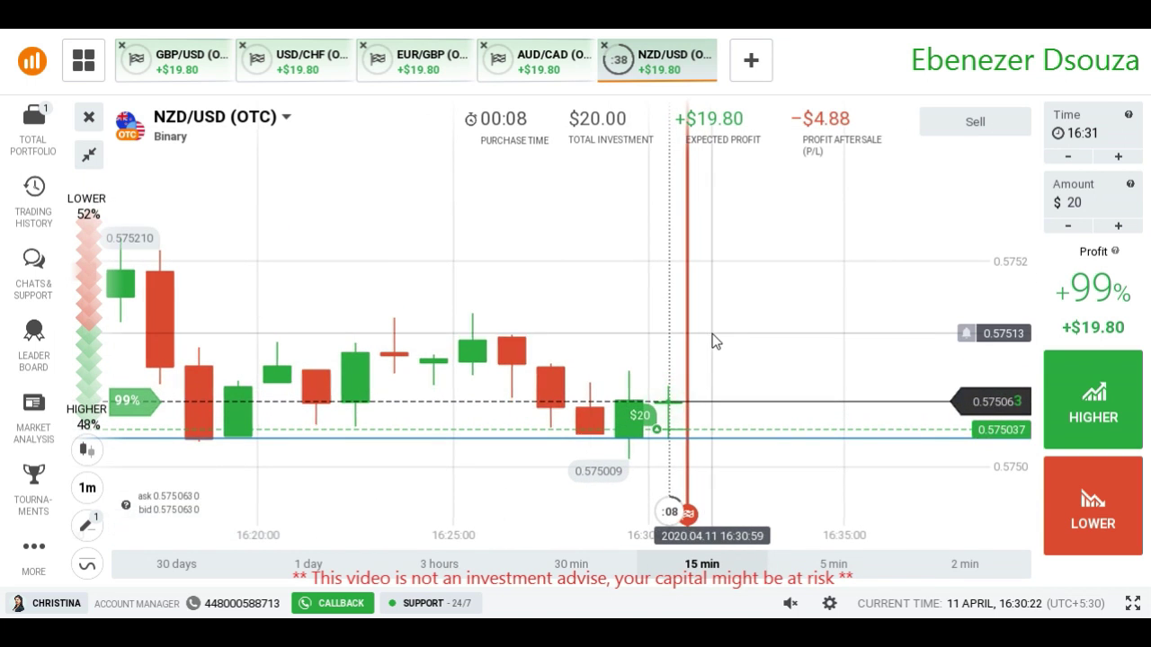
pyautogui.scroll(2, 712, 334)
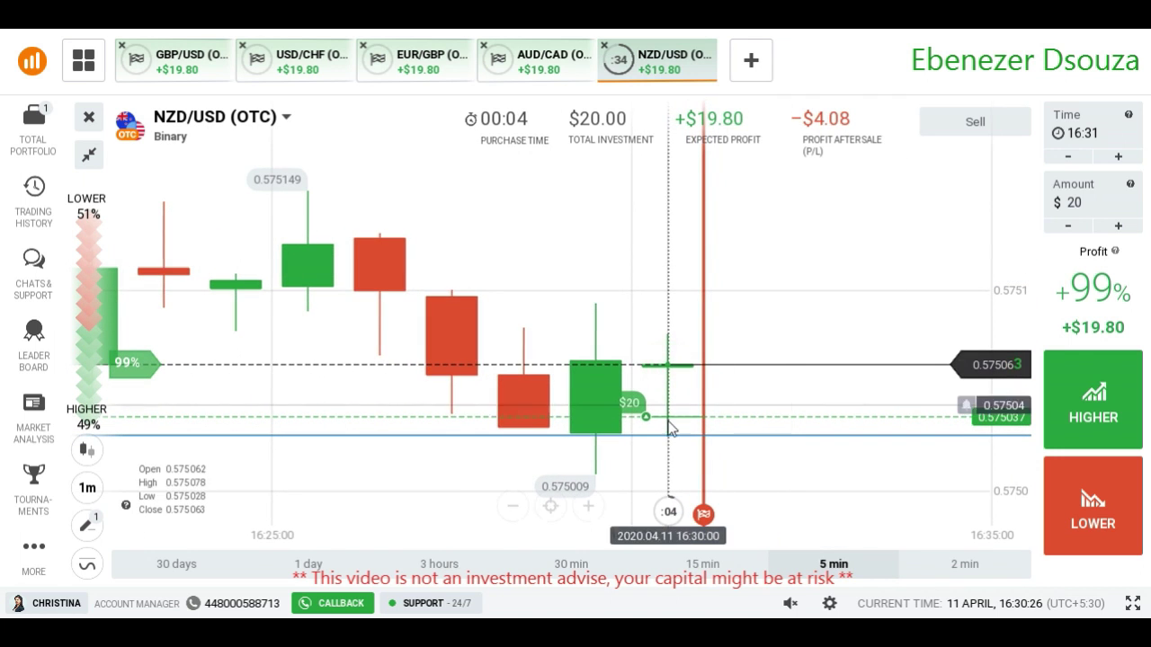
pyautogui.scroll(-1, 757, 308)
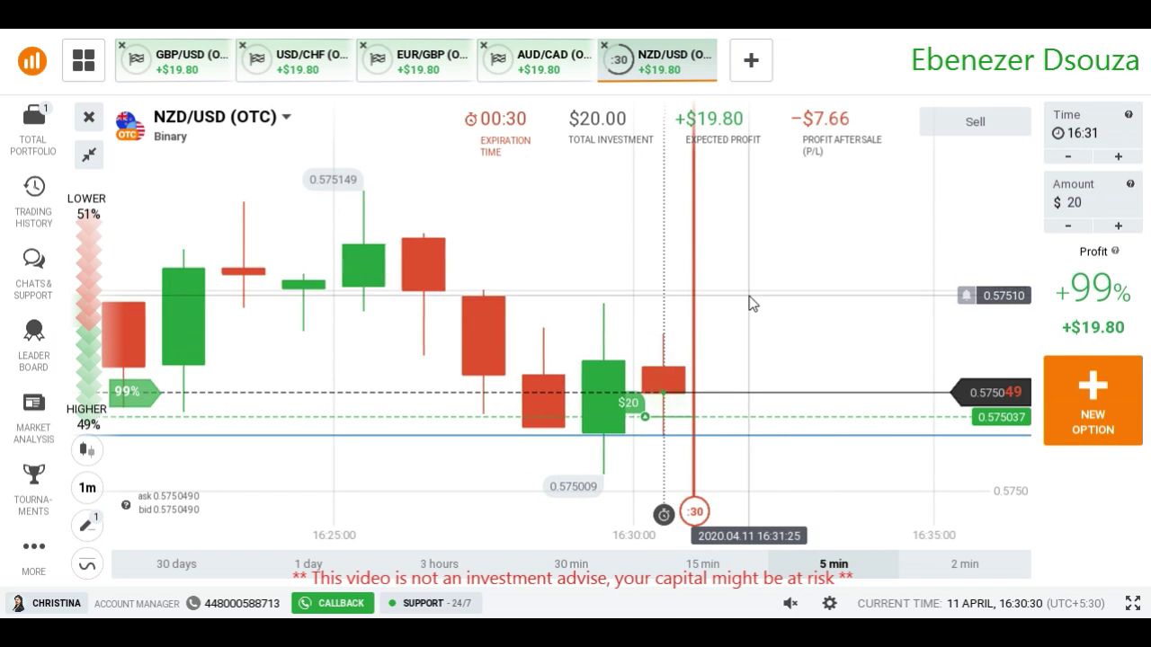
pyautogui.scroll(-1, 749, 297)
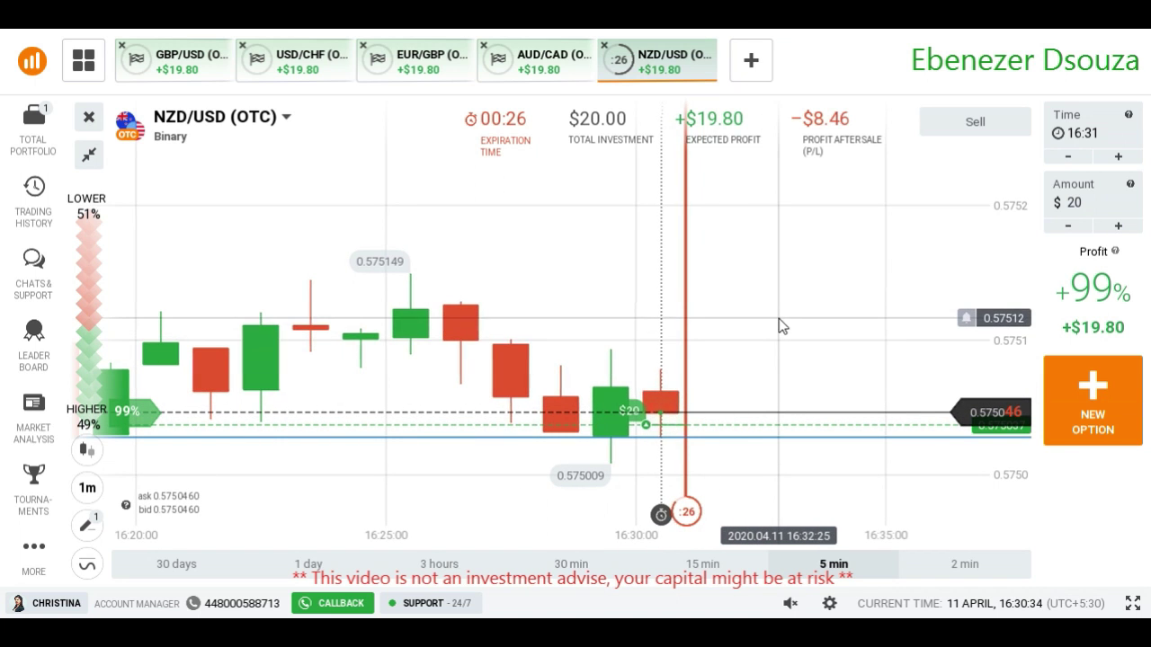
pyautogui.scroll(1, 785, 300)
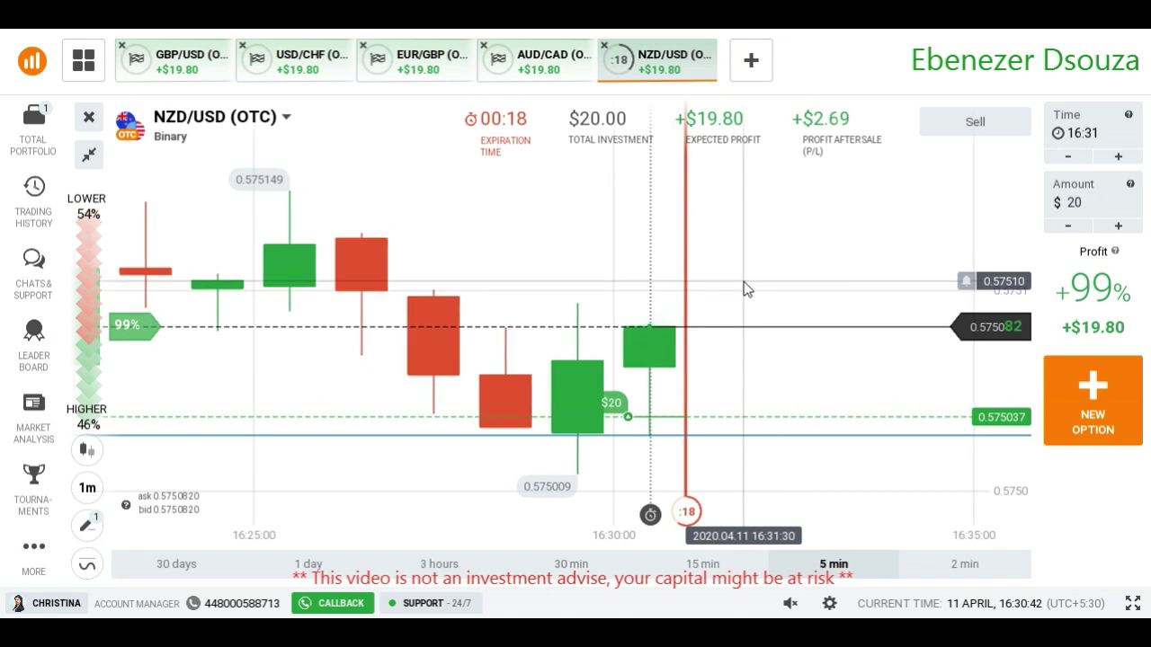
pyautogui.scroll(-3, 743, 282)
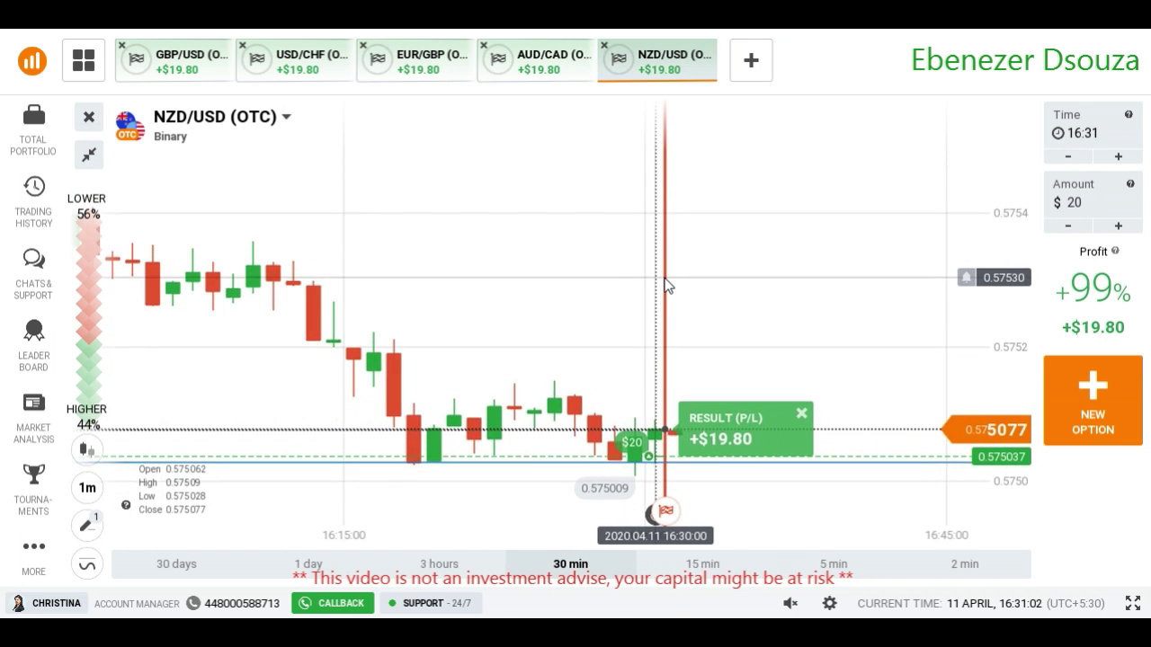
# Step: Delete the blue price line, then view the GBP/USD and USD/CHF charts
pyautogui.click(550, 463)
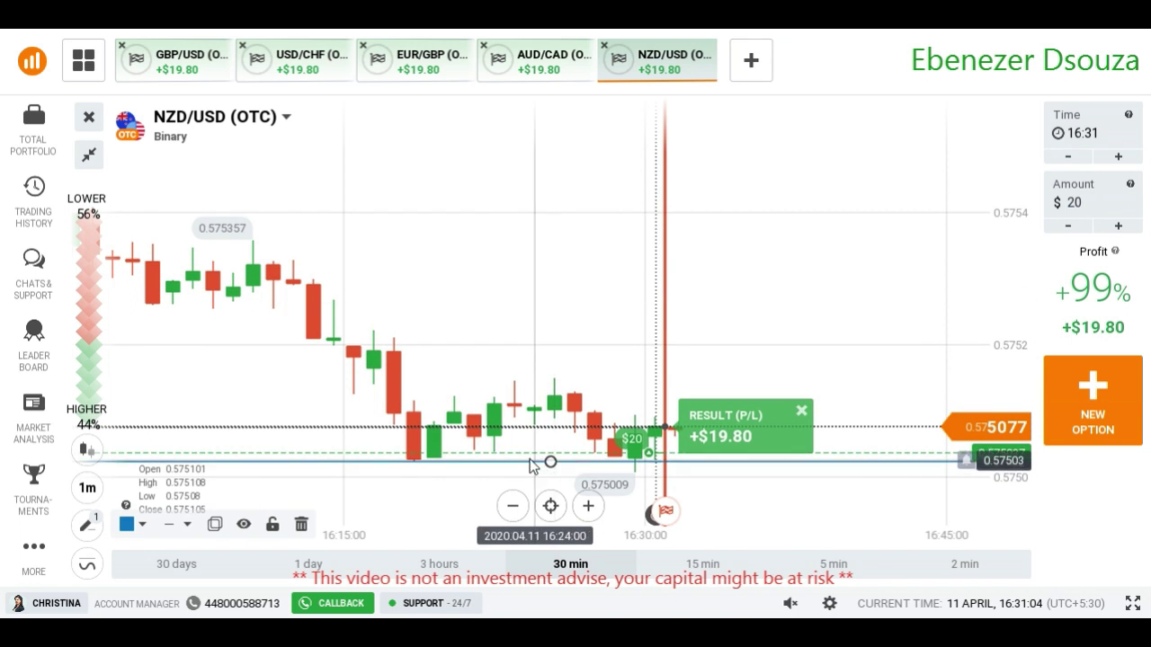
pyautogui.click(301, 525)
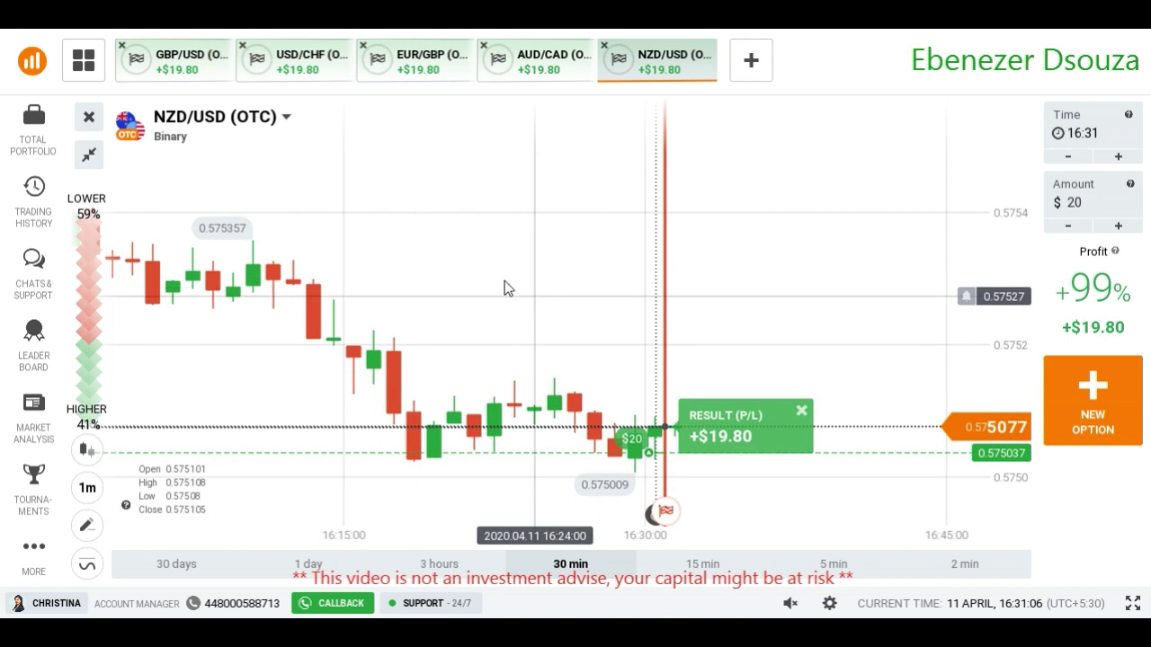
pyautogui.click(193, 67)
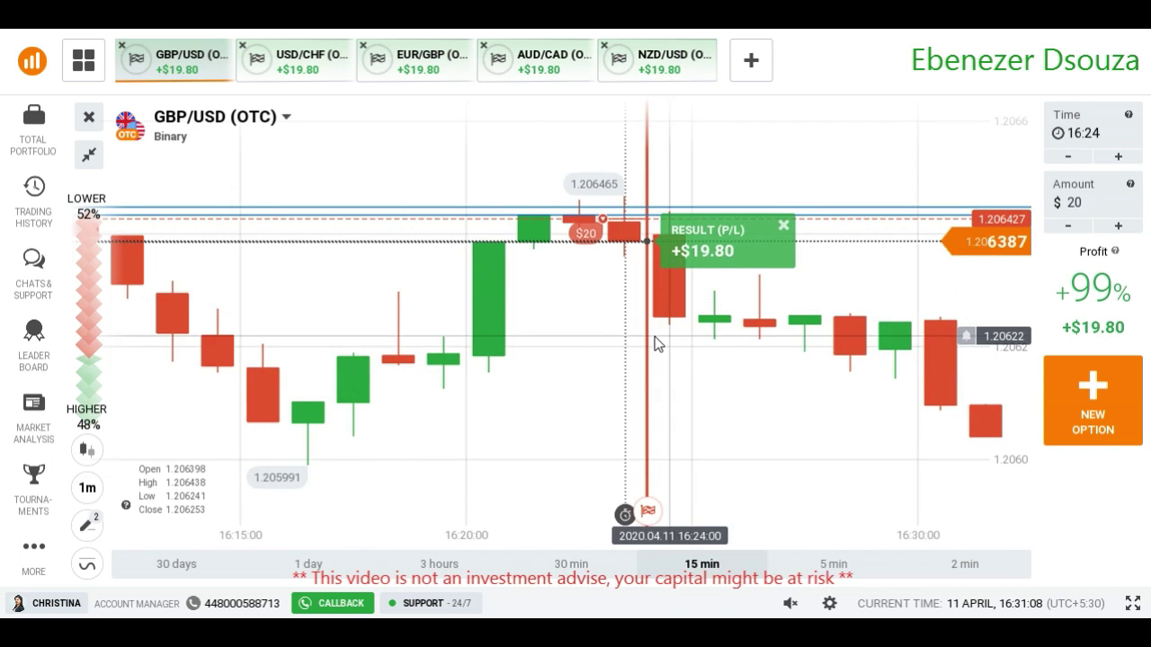
pyautogui.scroll(-3, 654, 341)
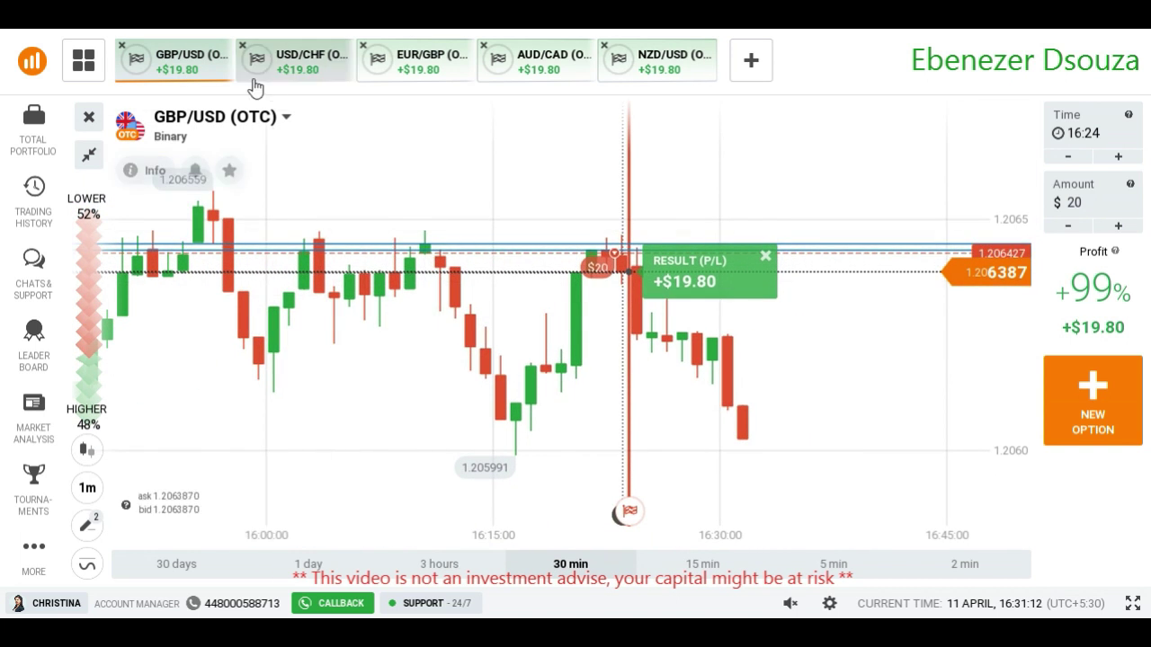
pyautogui.click(304, 61)
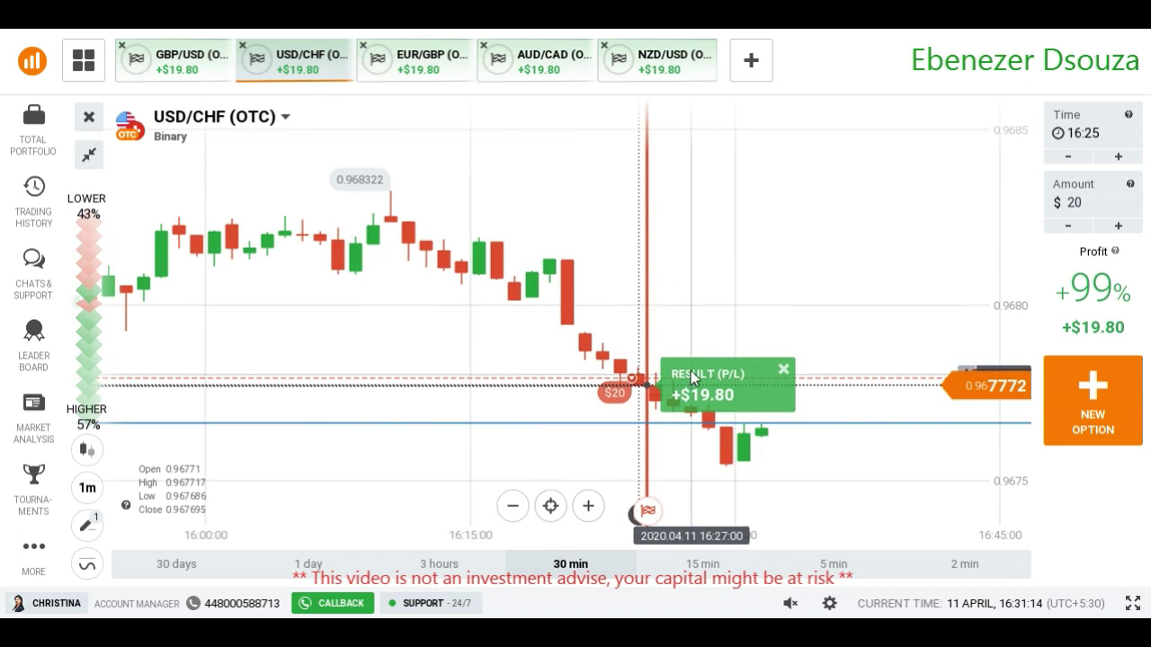
pyautogui.scroll(3, 590, 334)
pyautogui.scroll(-3, 499, 328)
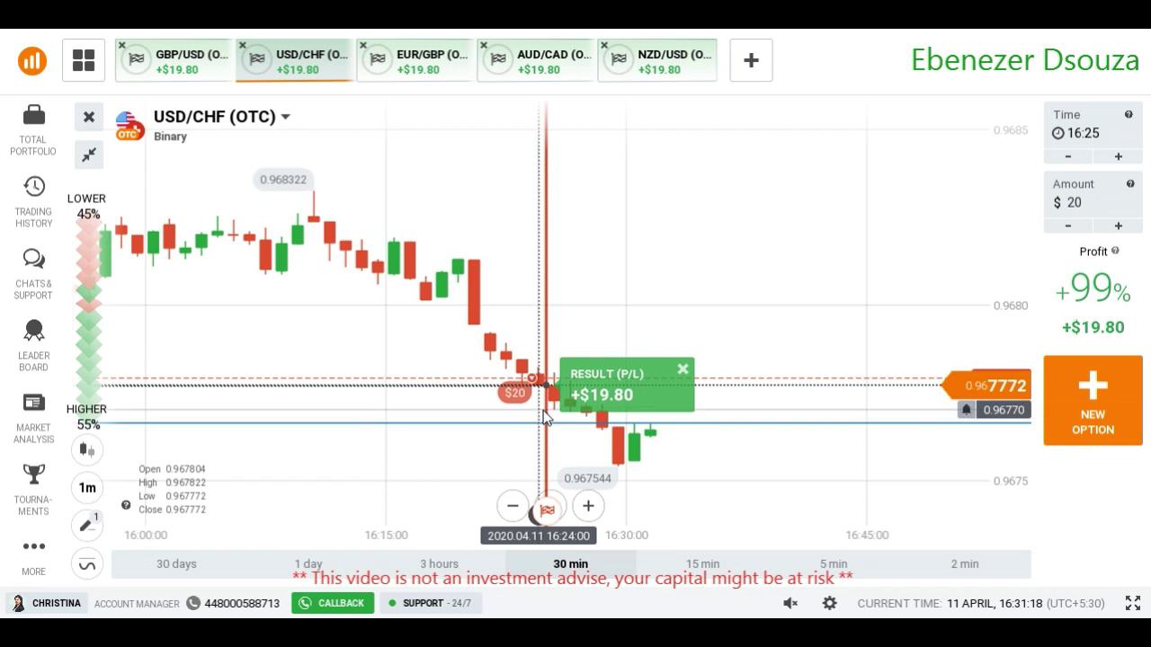
pyautogui.scroll(3, 542, 415)
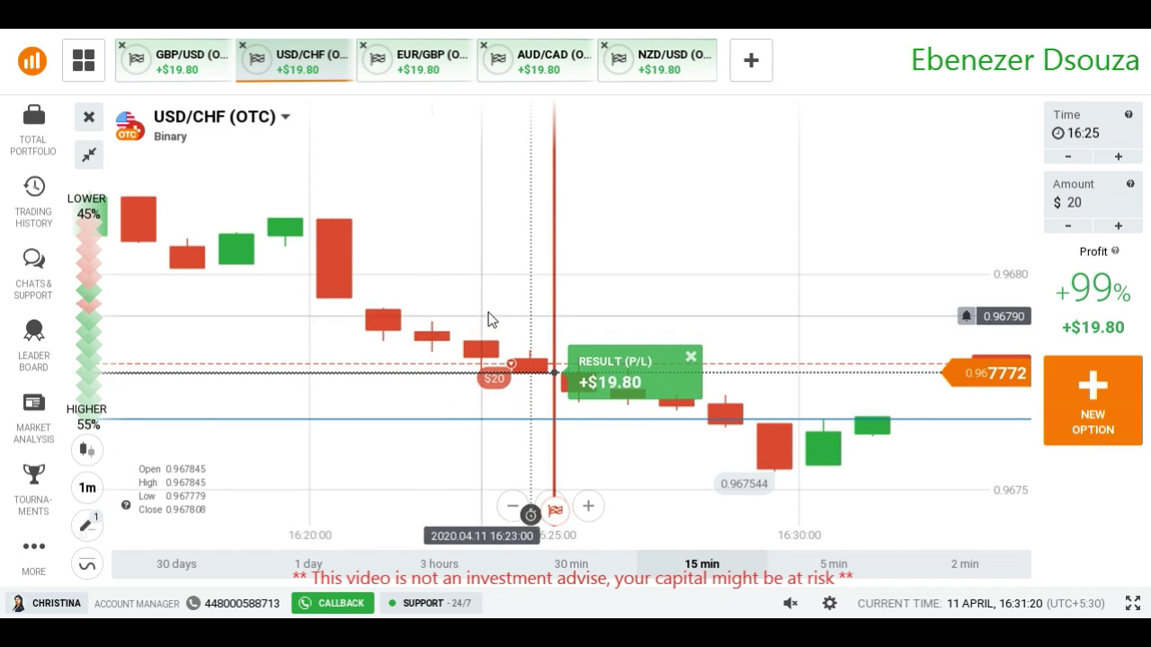
pyautogui.scroll(-3, 507, 306)
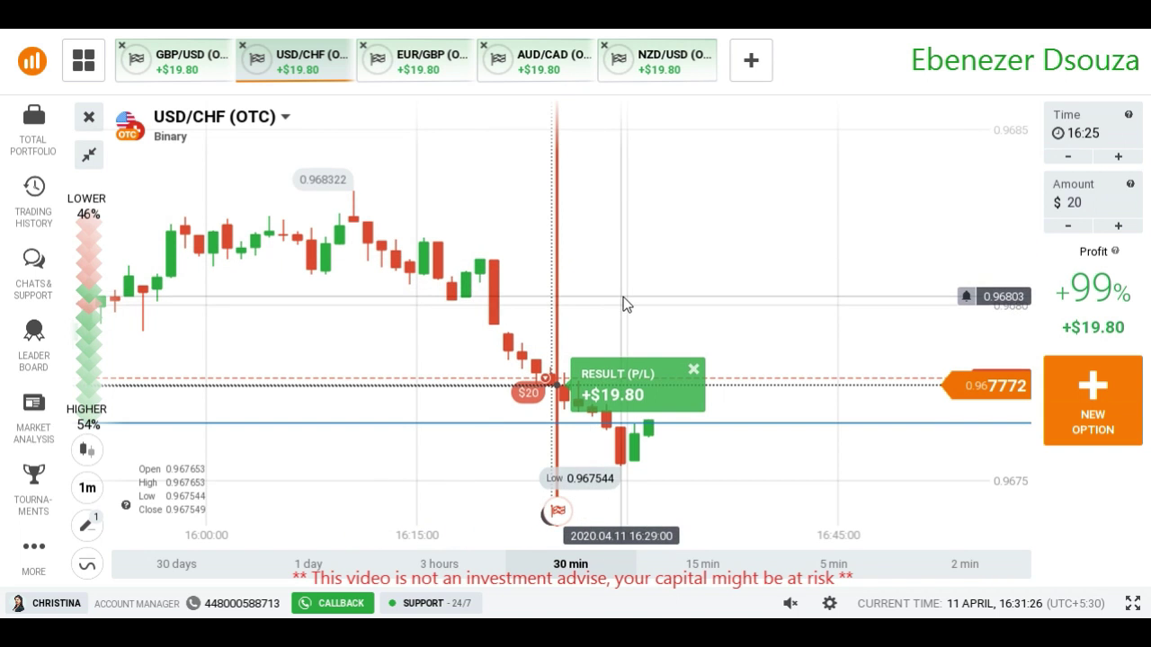
pyautogui.scroll(-2, 624, 297)
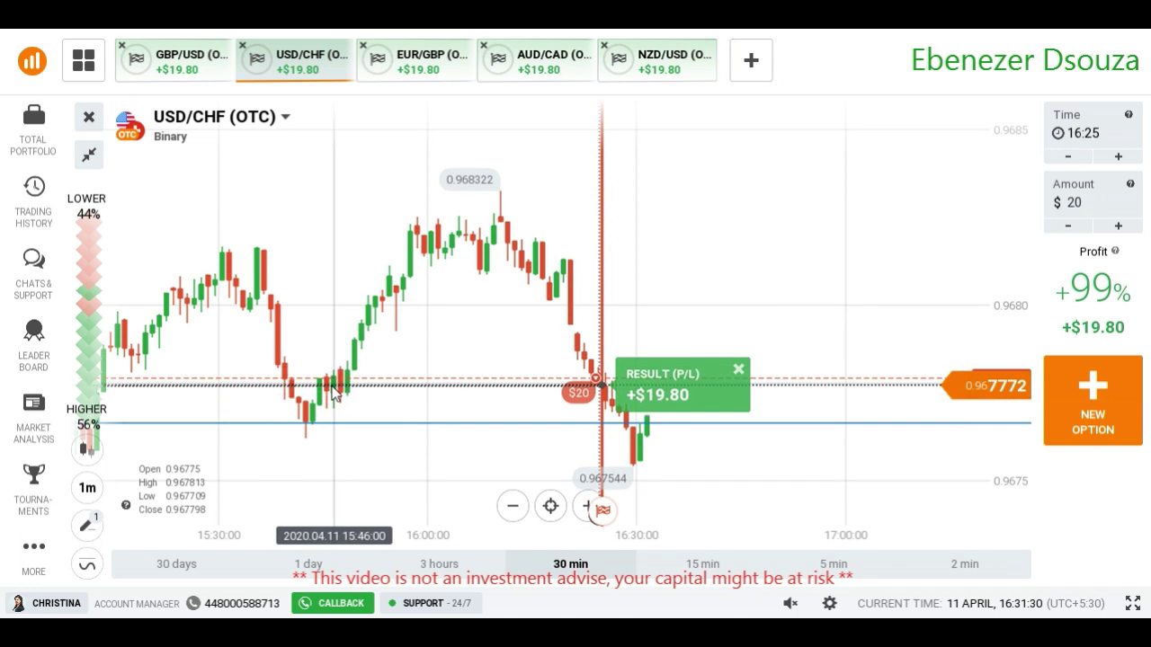
pyautogui.scroll(2, 340, 400)
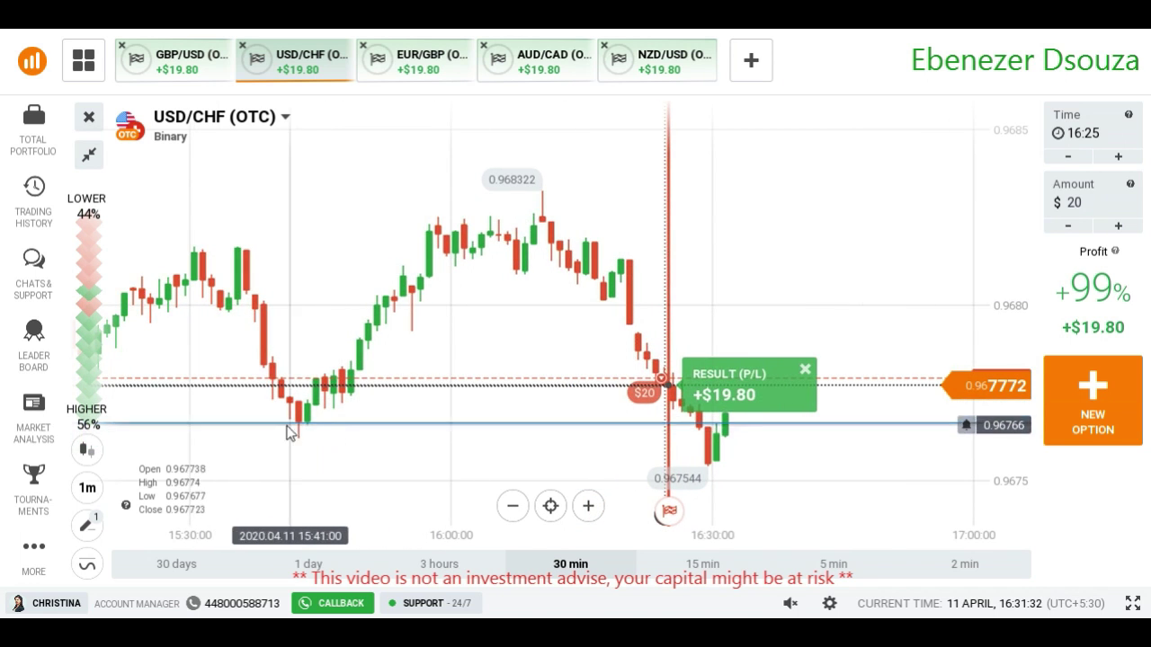
pyautogui.scroll(3, 684, 315)
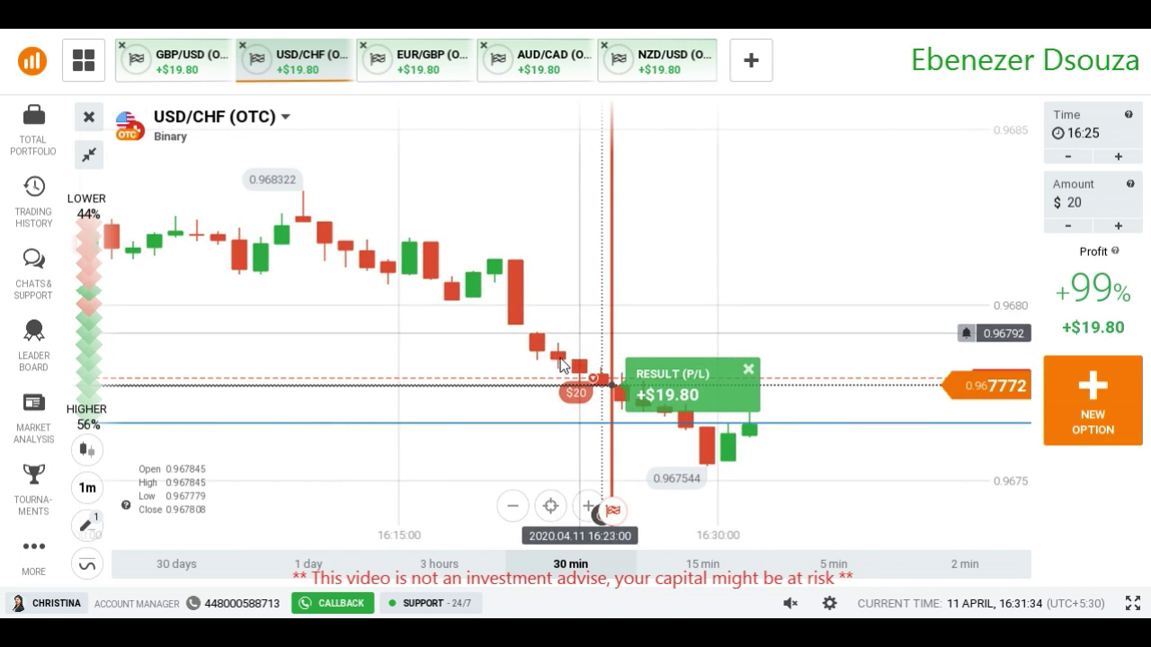
pyautogui.scroll(-3, 585, 342)
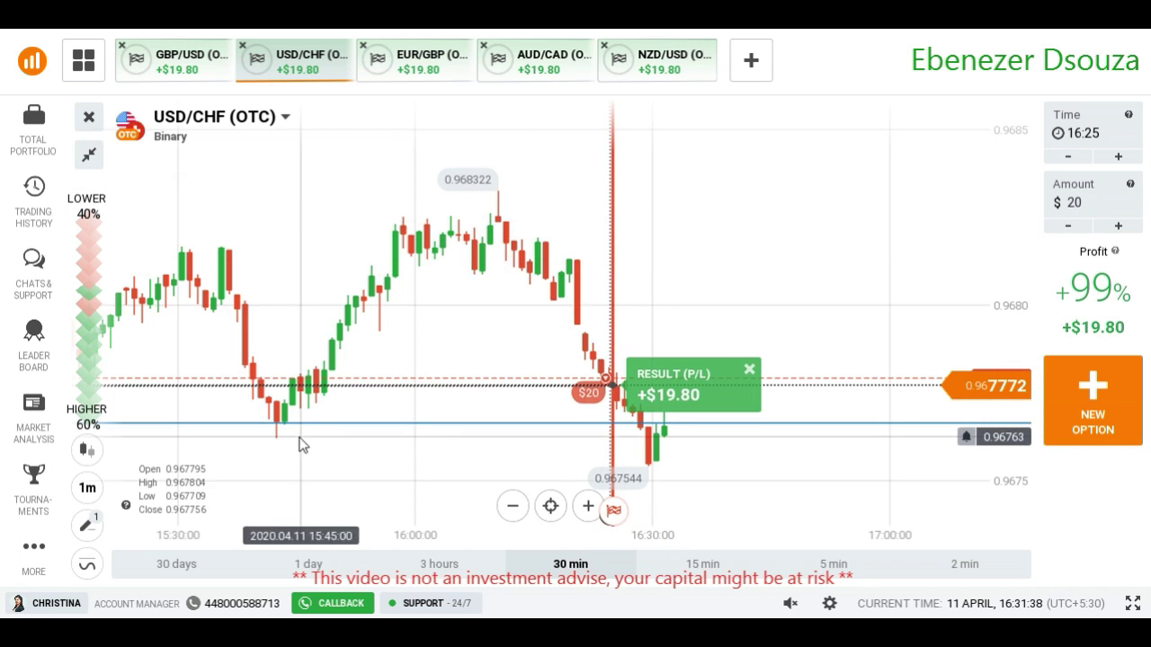
# Step: Show the EUR/GBP (OTC) chart and pan to its +$19.80 trade result
pyautogui.click(433, 66)
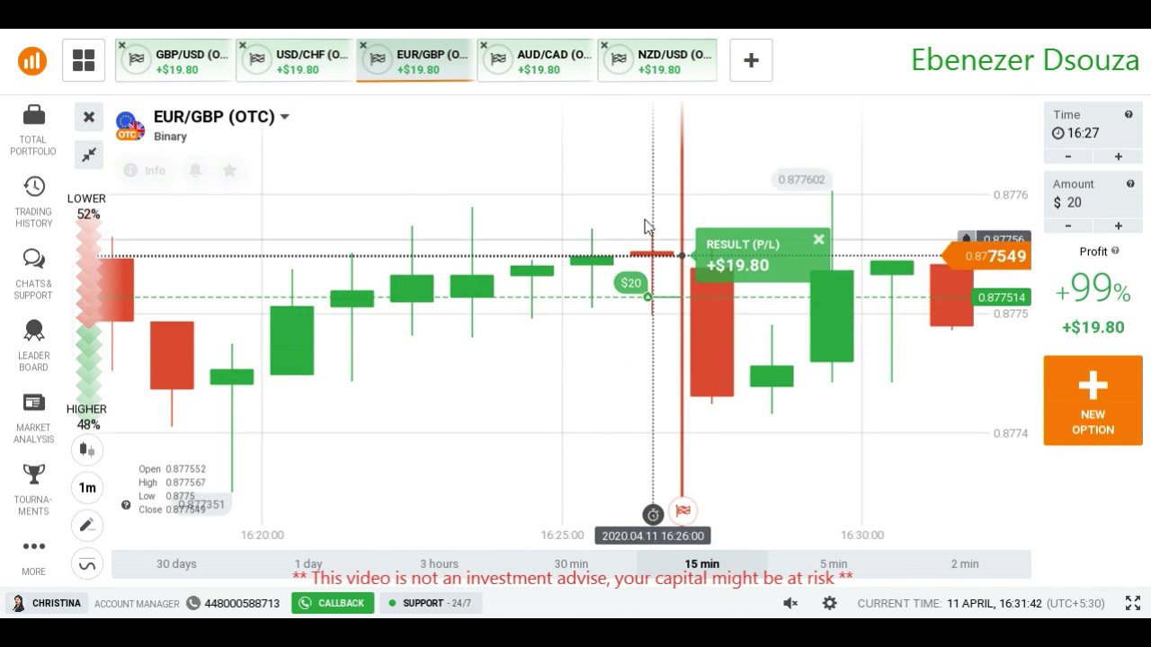
pyautogui.scroll(-3, 636, 318)
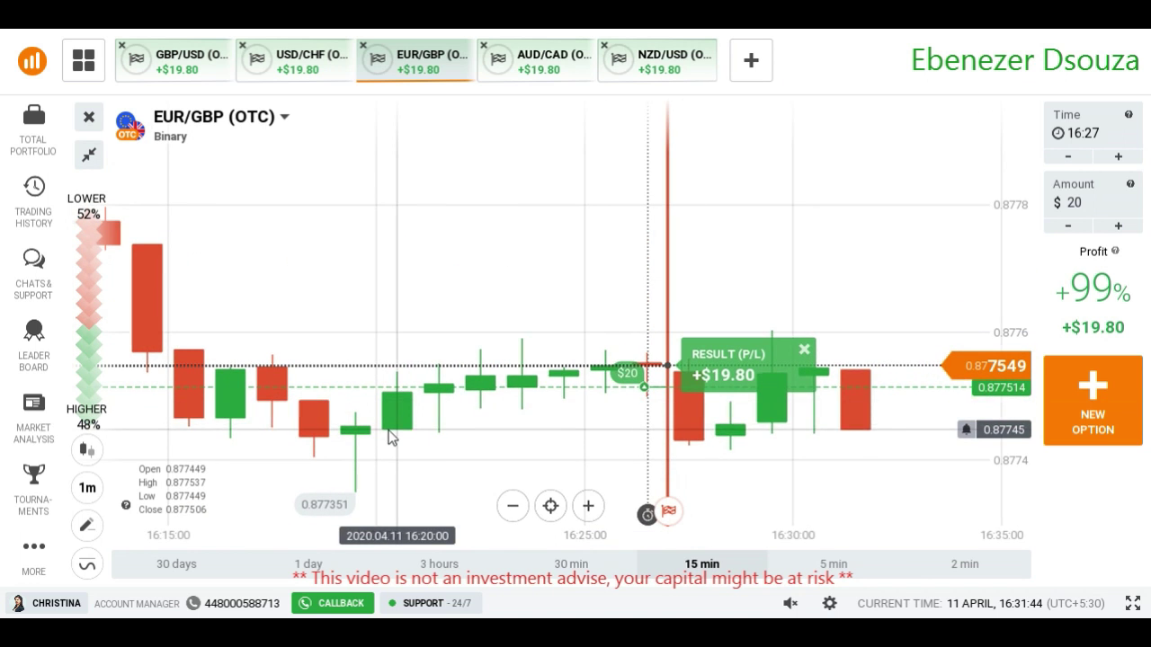
pyautogui.scroll(2, 389, 429)
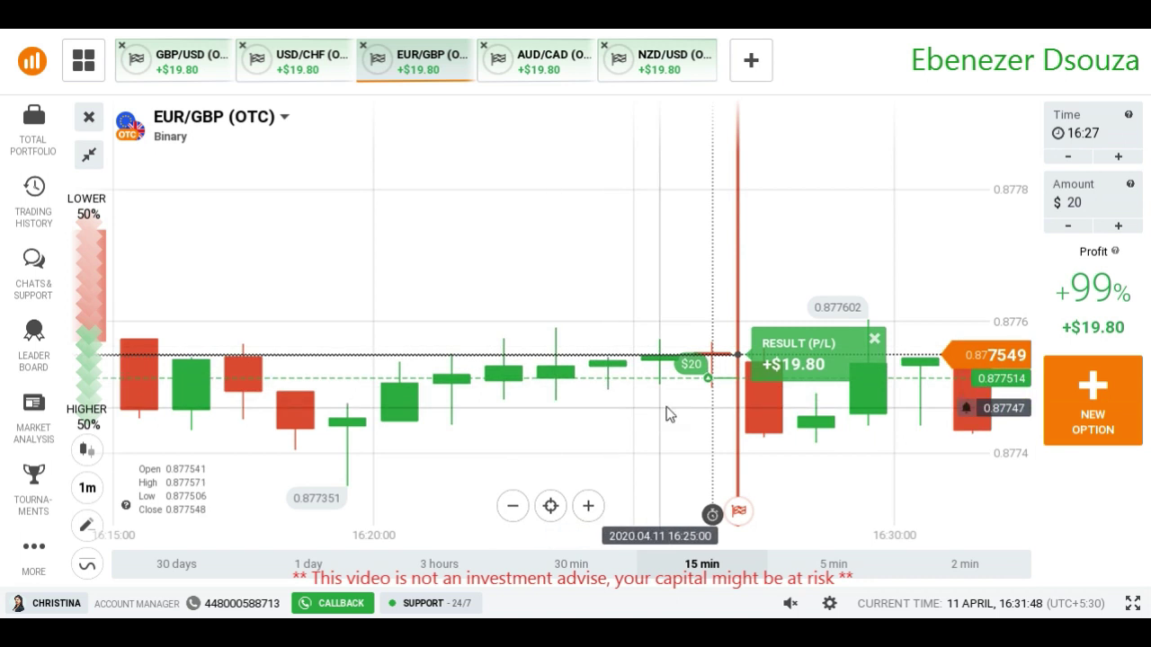
pyautogui.moveTo(667, 409); pyautogui.dragTo(555, 429)
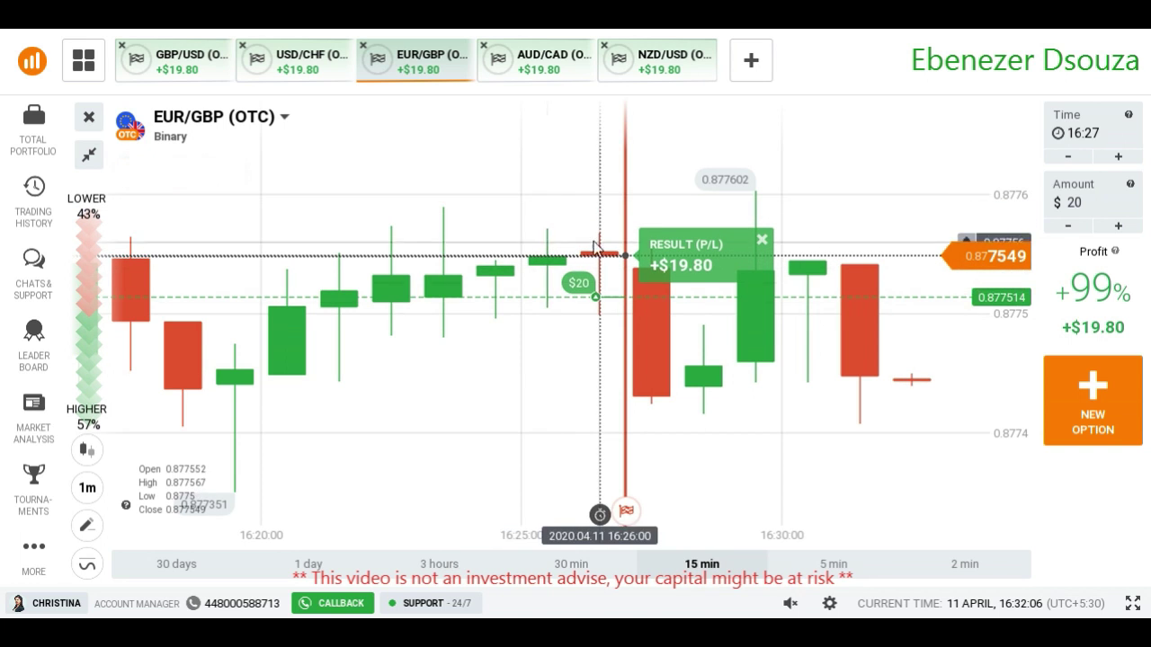
pyautogui.click(558, 67)
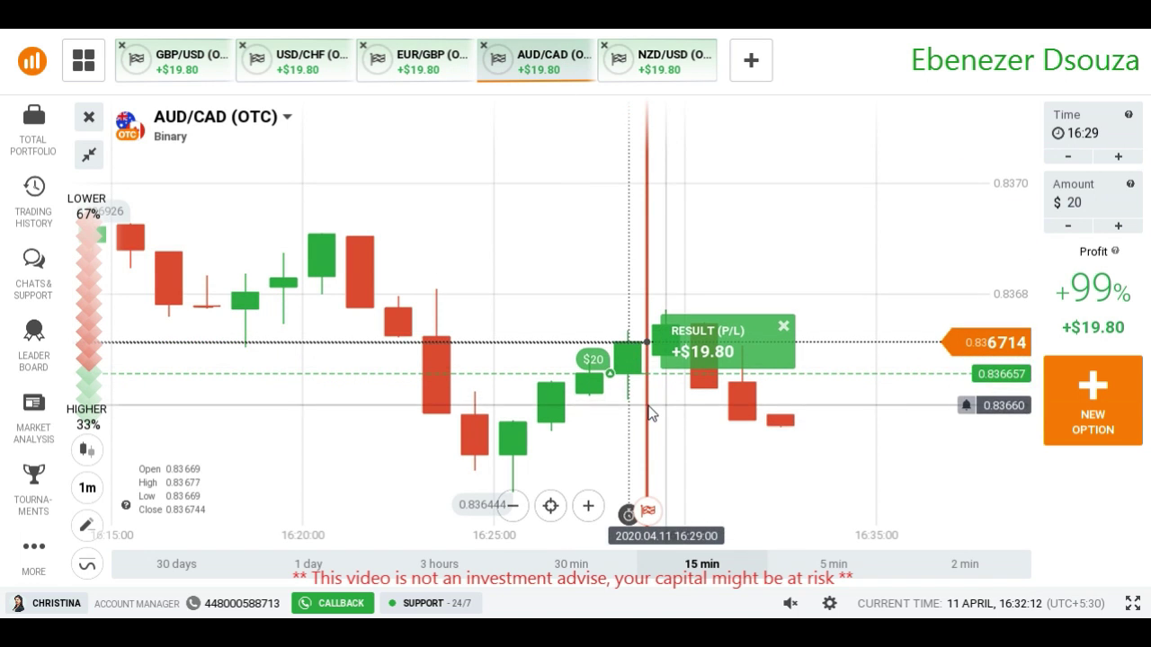
# Step: Zoom around the AUD/CAD (OTC) chart to inspect its +$19.80 trade result
pyautogui.scroll(-3, 651, 414)
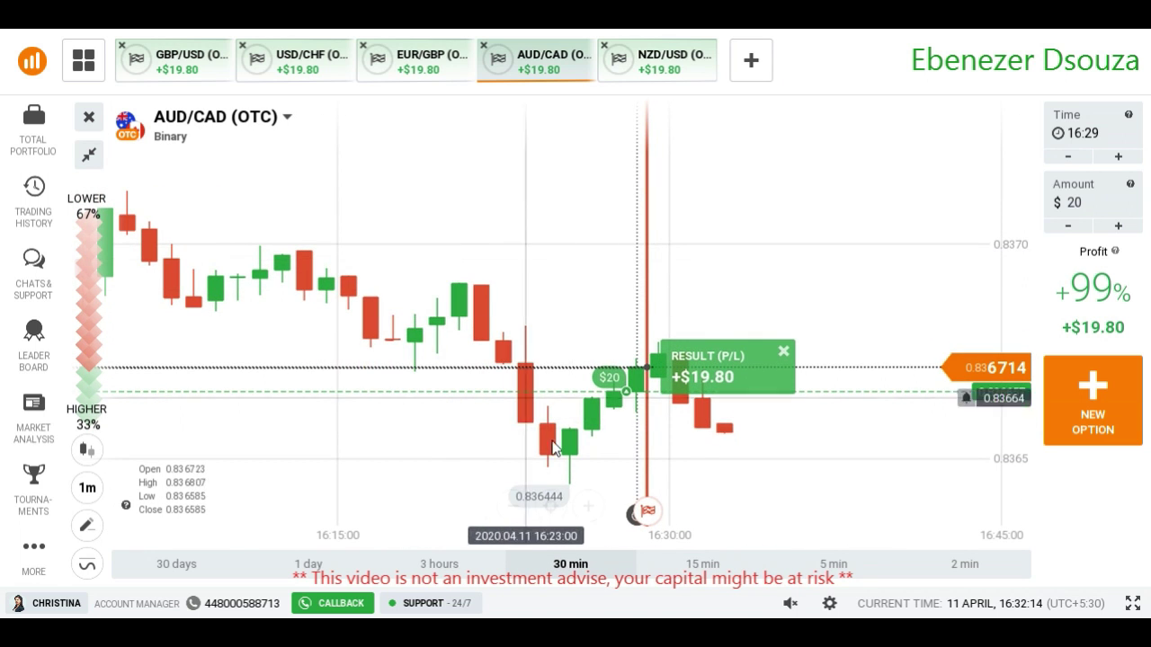
pyautogui.scroll(-3, 480, 369)
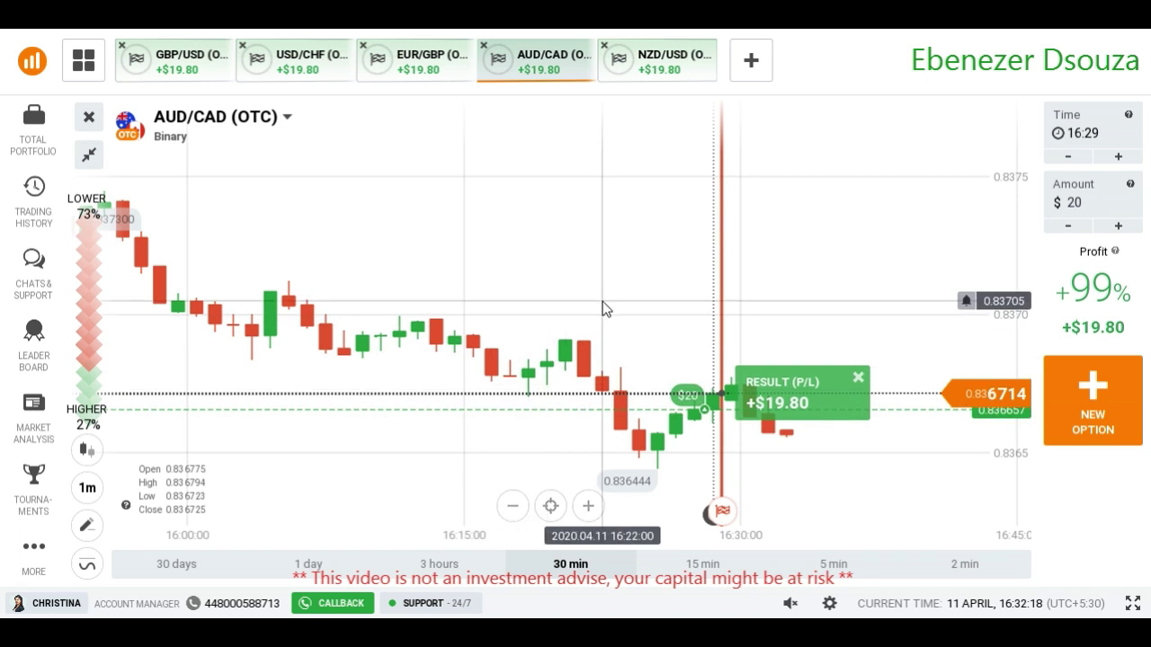
pyautogui.scroll(3, 640, 441)
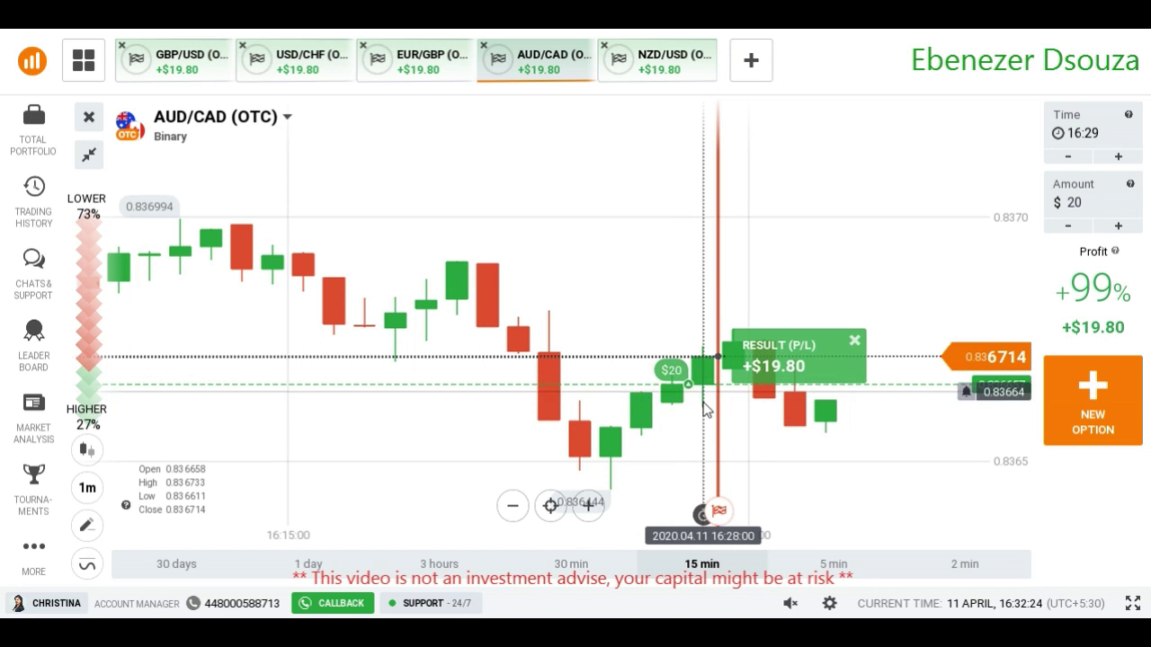
pyautogui.scroll(-2, 704, 373)
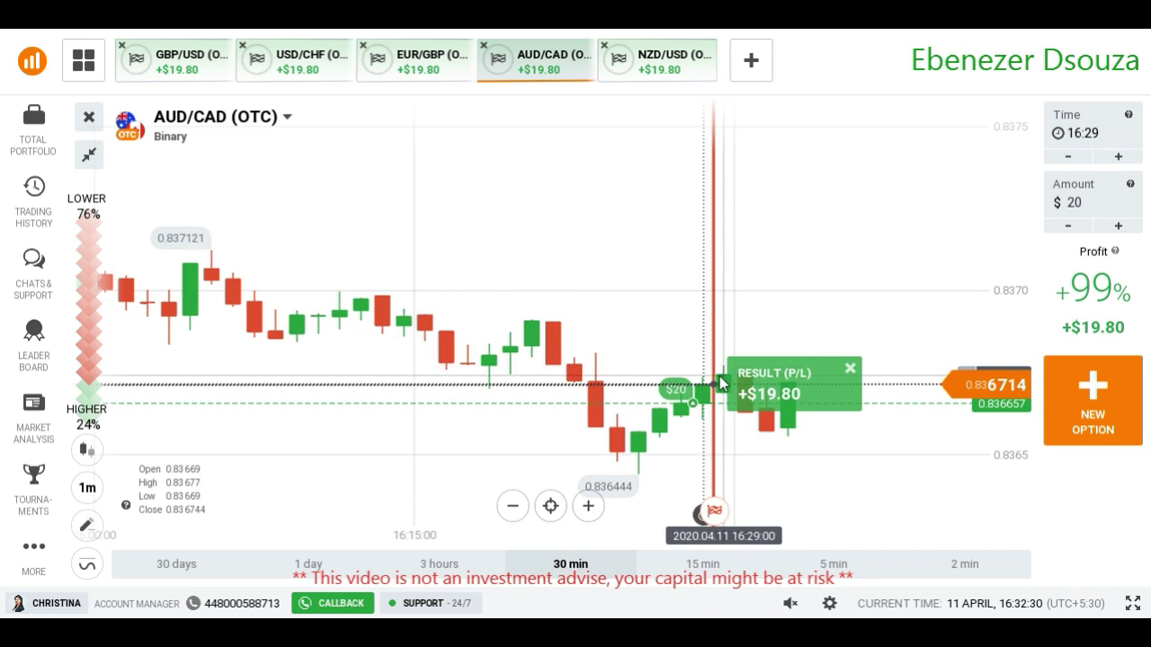
pyautogui.click(649, 74)
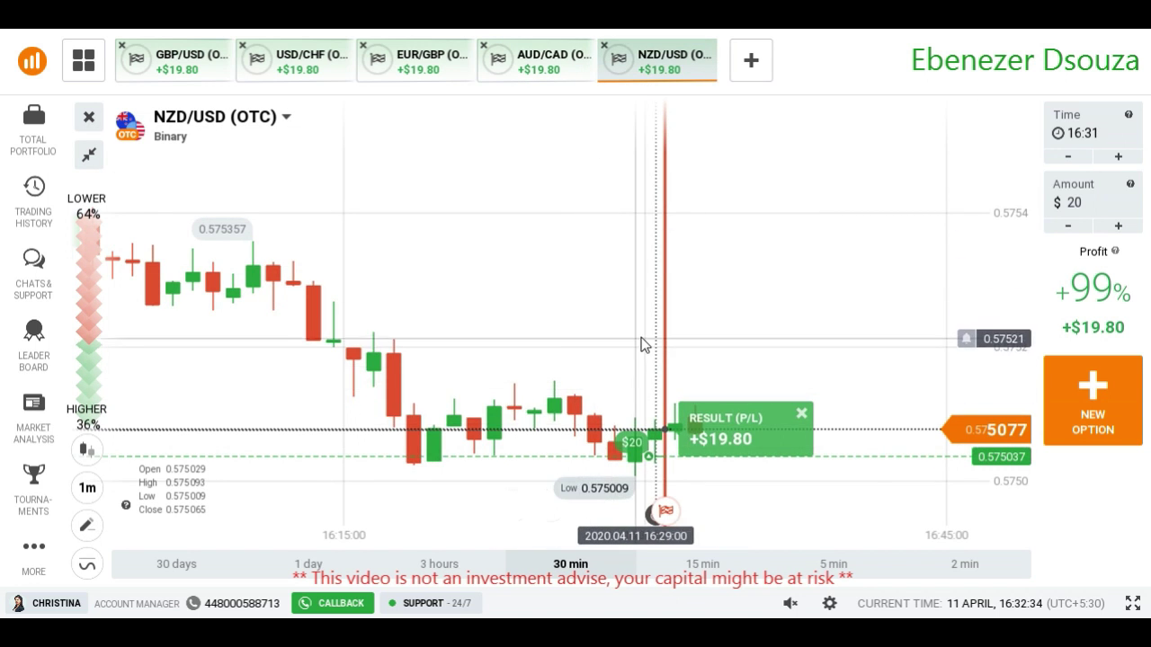
# Step: Zoom and pan the NZD/USD (OTC) chart to bring its +$19.80 trade into view
pyautogui.scroll(2, 641, 339)
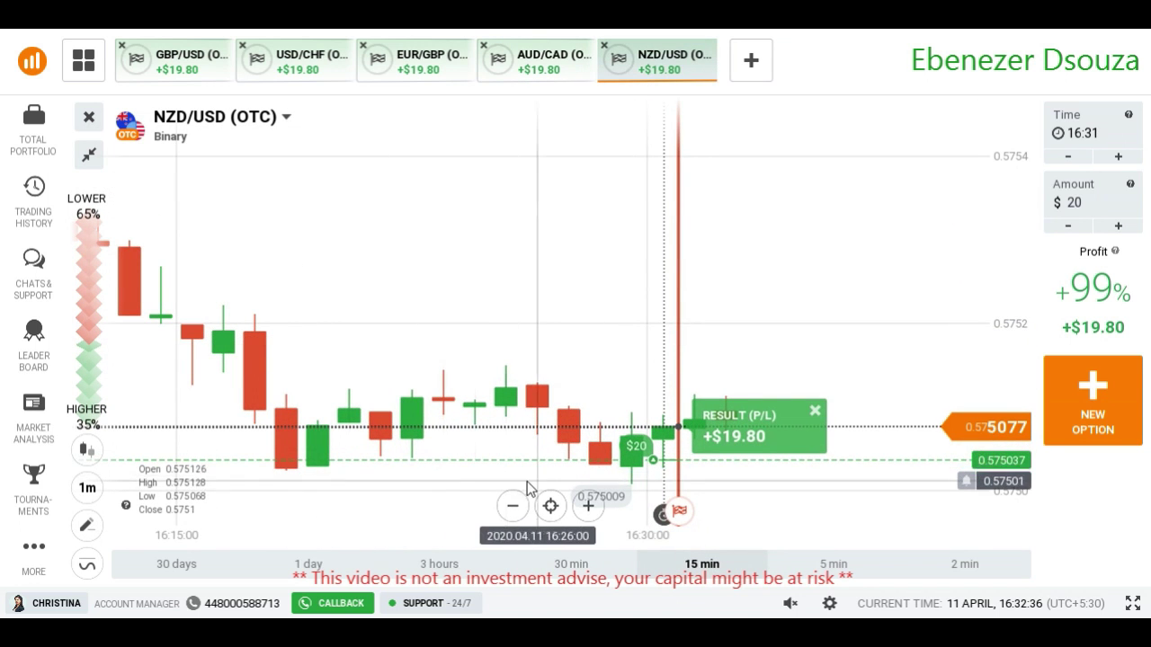
pyautogui.scroll(3, 651, 474)
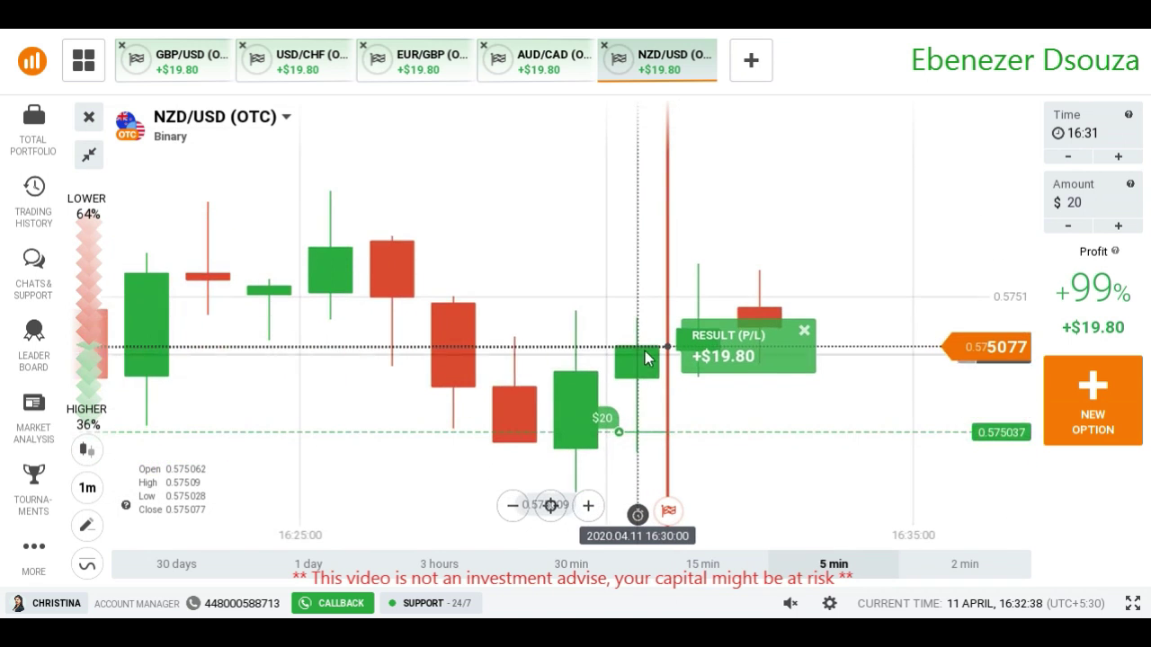
pyautogui.scroll(-2, 662, 291)
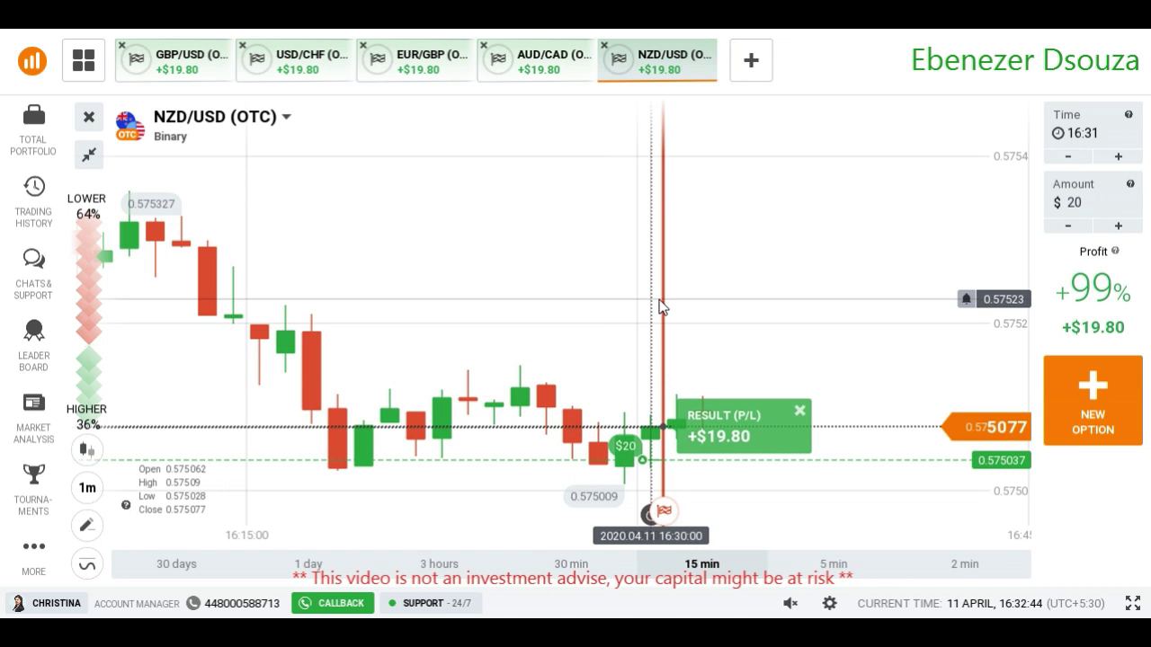
pyautogui.scroll(-2, 658, 285)
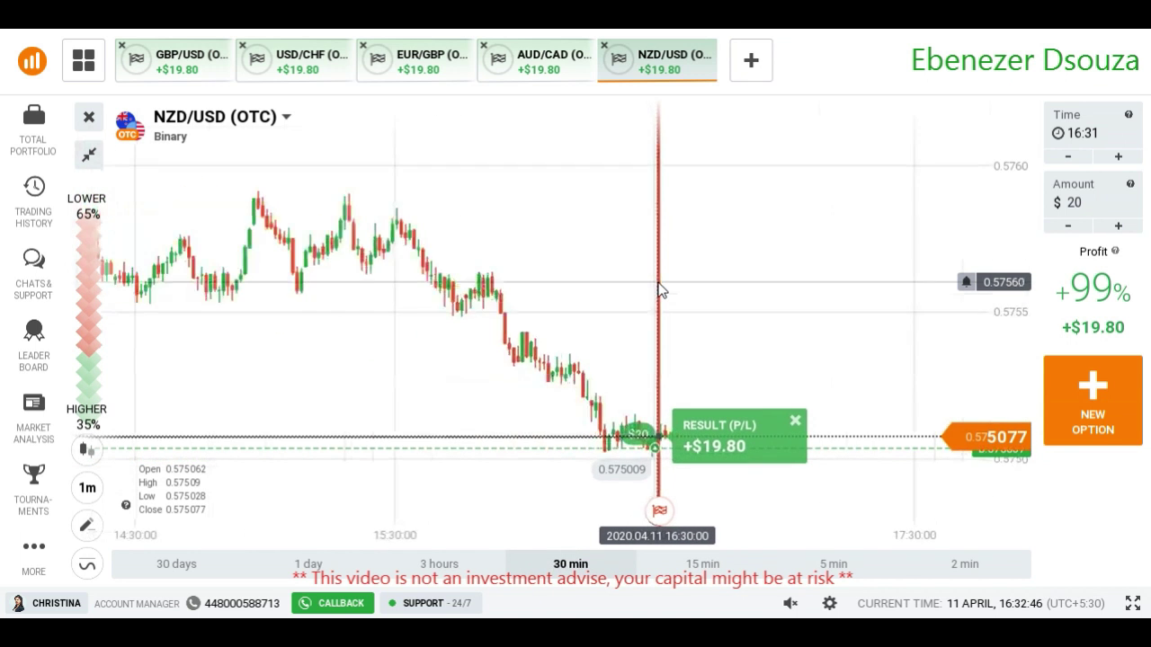
pyautogui.scroll(-3, 661, 289)
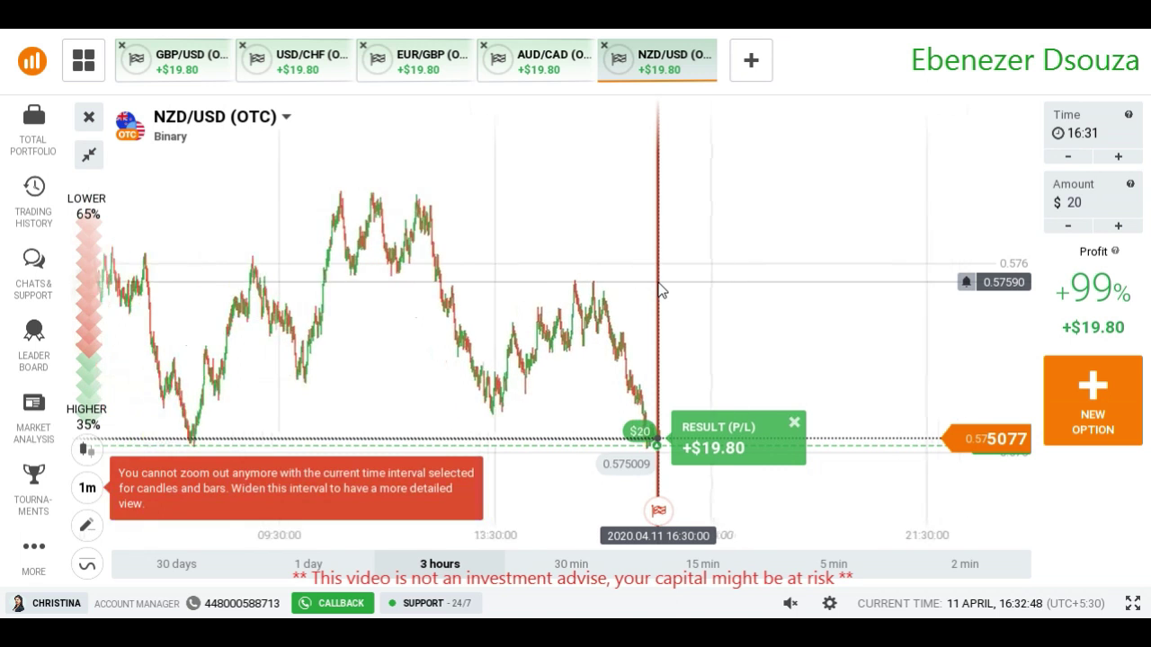
pyautogui.moveTo(526, 264); pyautogui.dragTo(591, 275)
pyautogui.scroll(1, 540, 278)
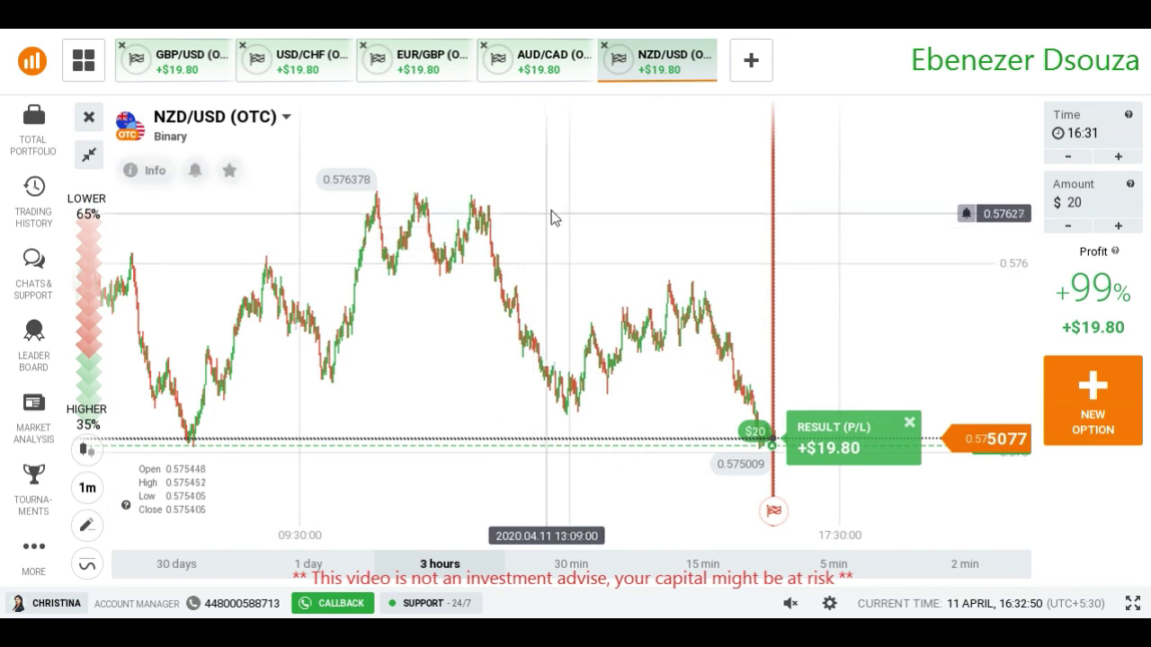